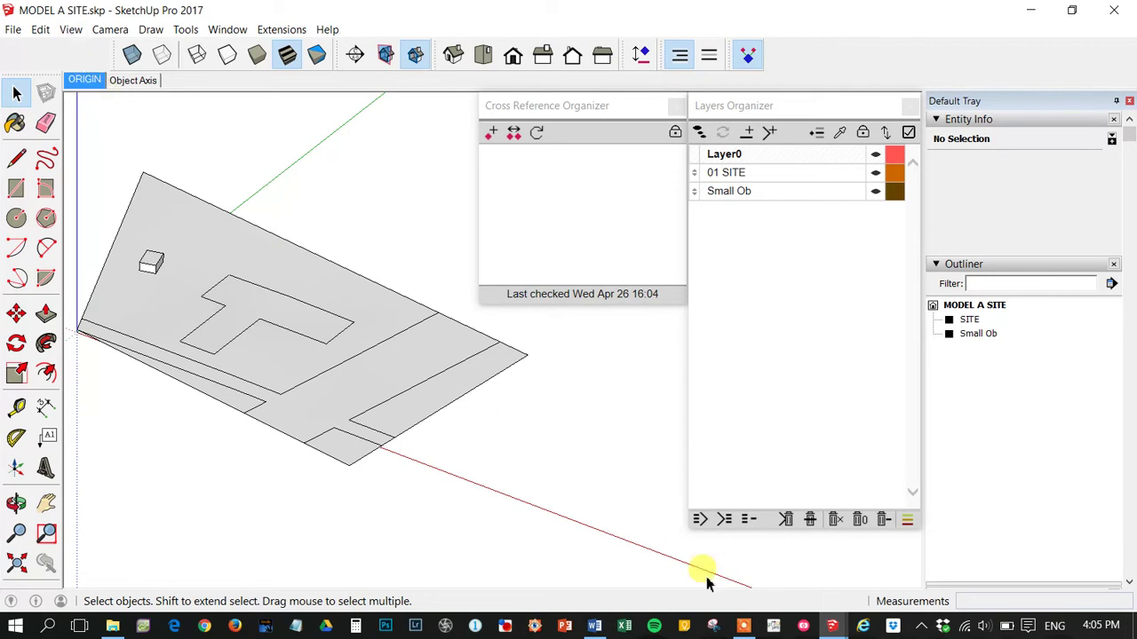
Step: Preview the open MODEL B STRUCTURE and MODEL C ENVELOPE models and return to the MODEL A SITE model
click(832, 627)
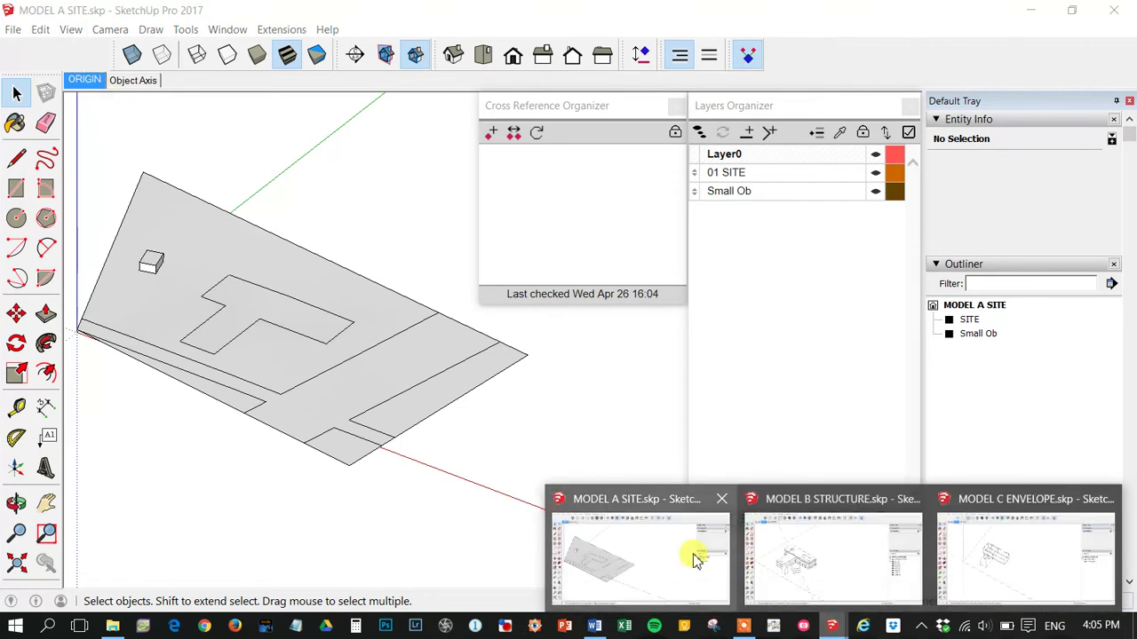
mouse_move(773, 558)
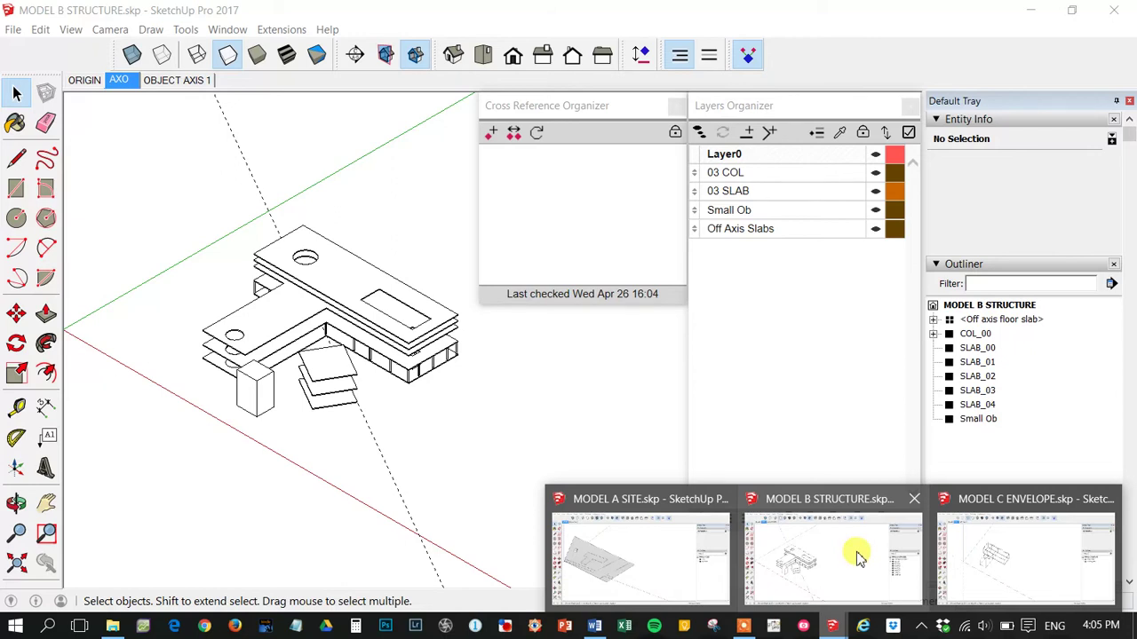
mouse_move(1033, 565)
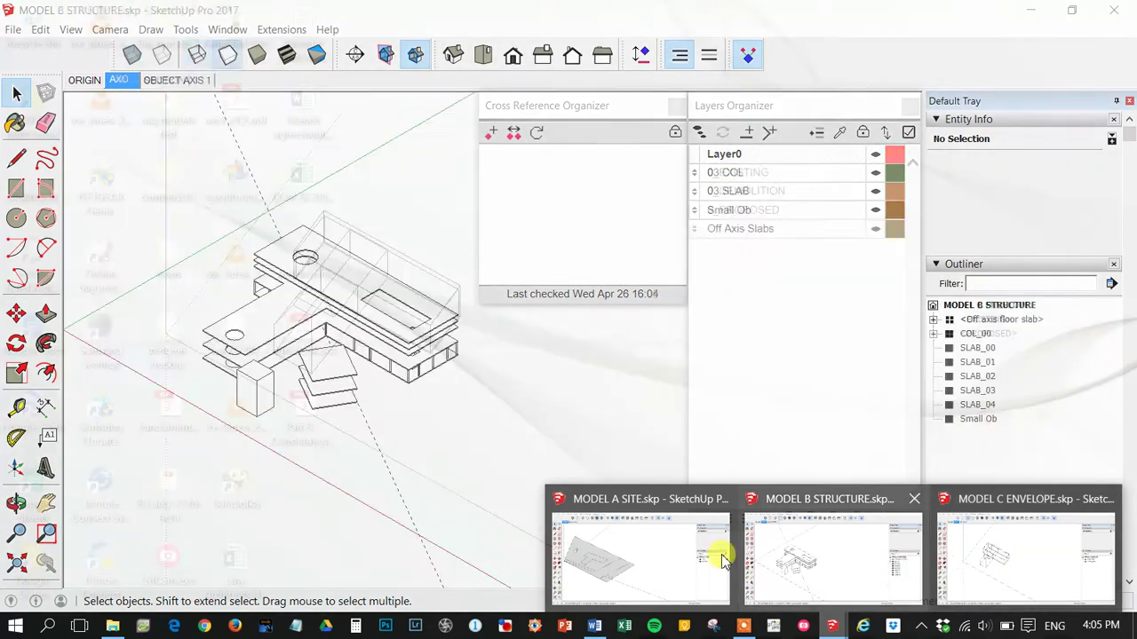
click(652, 572)
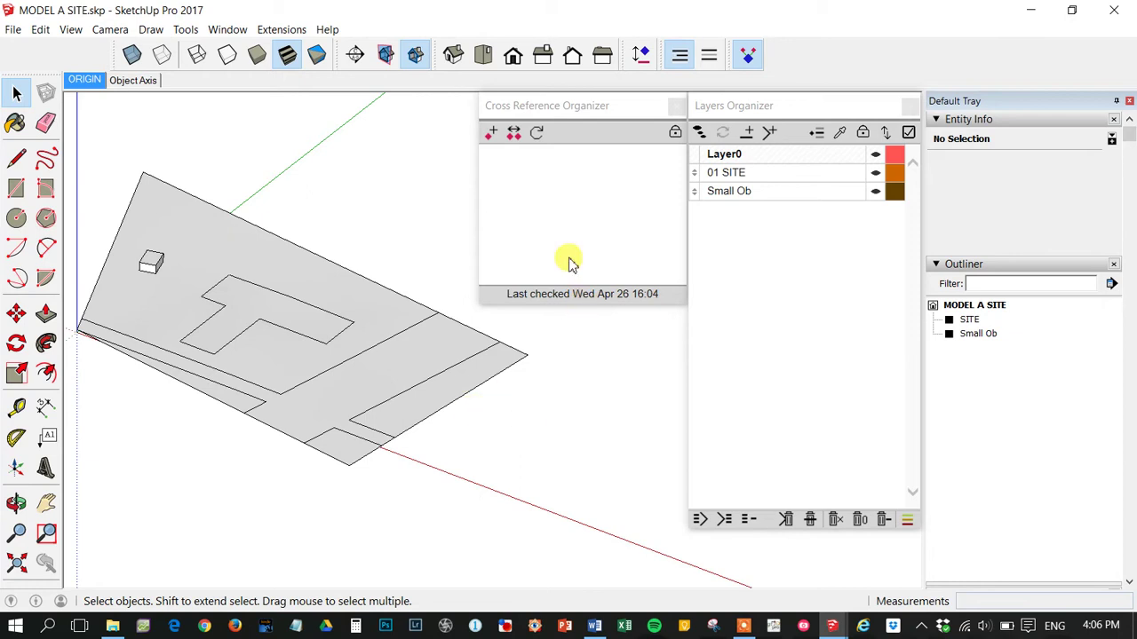
click(12, 29)
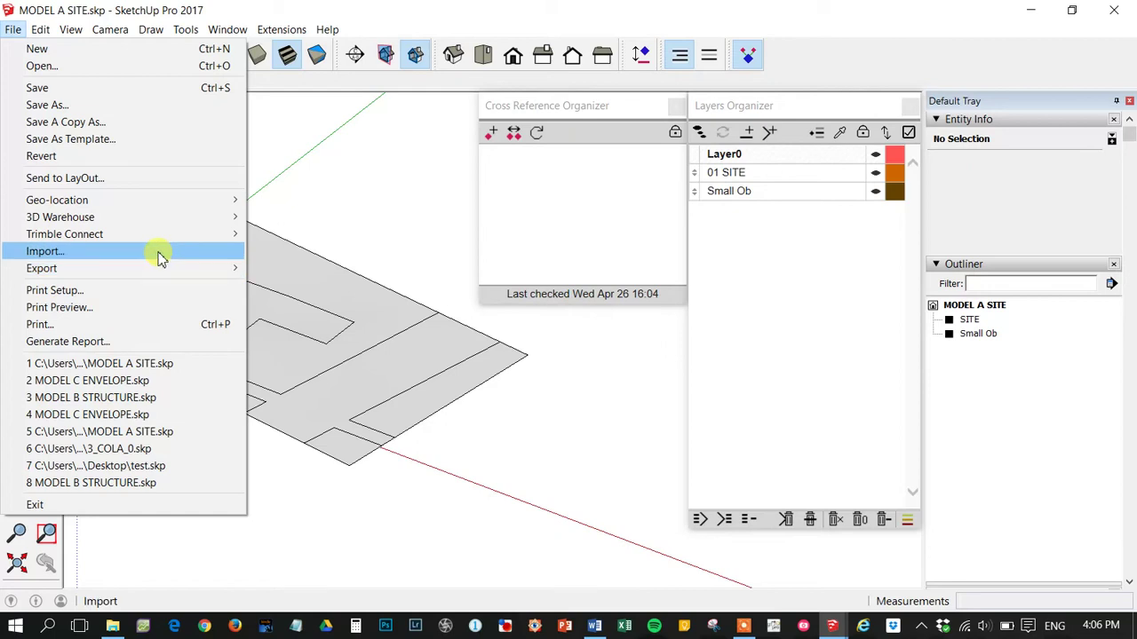
click(514, 440)
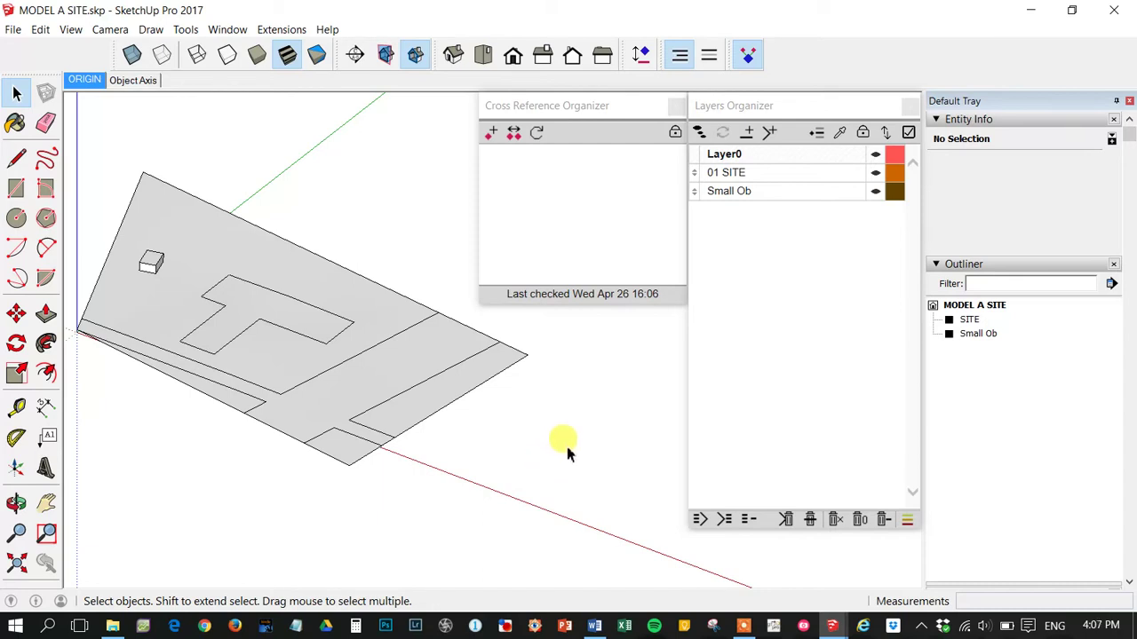
Step: Import MODEL B STRUCTURE.skp and MODEL C ENVELOPE.skp into the site model as cross references
click(492, 135)
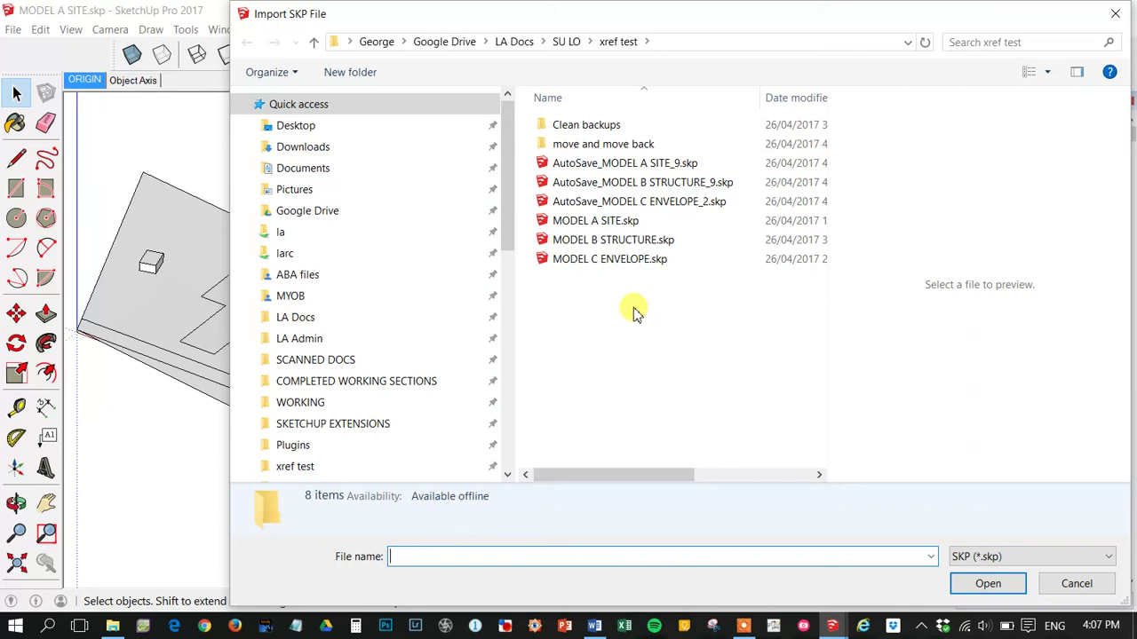
double_click(624, 243)
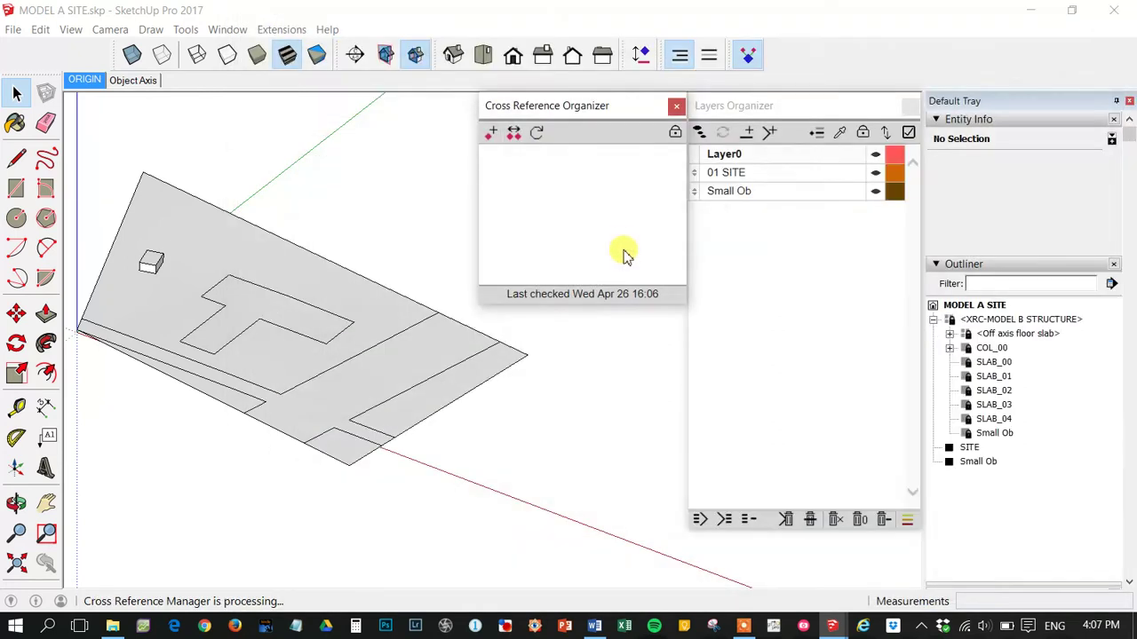
click(647, 257)
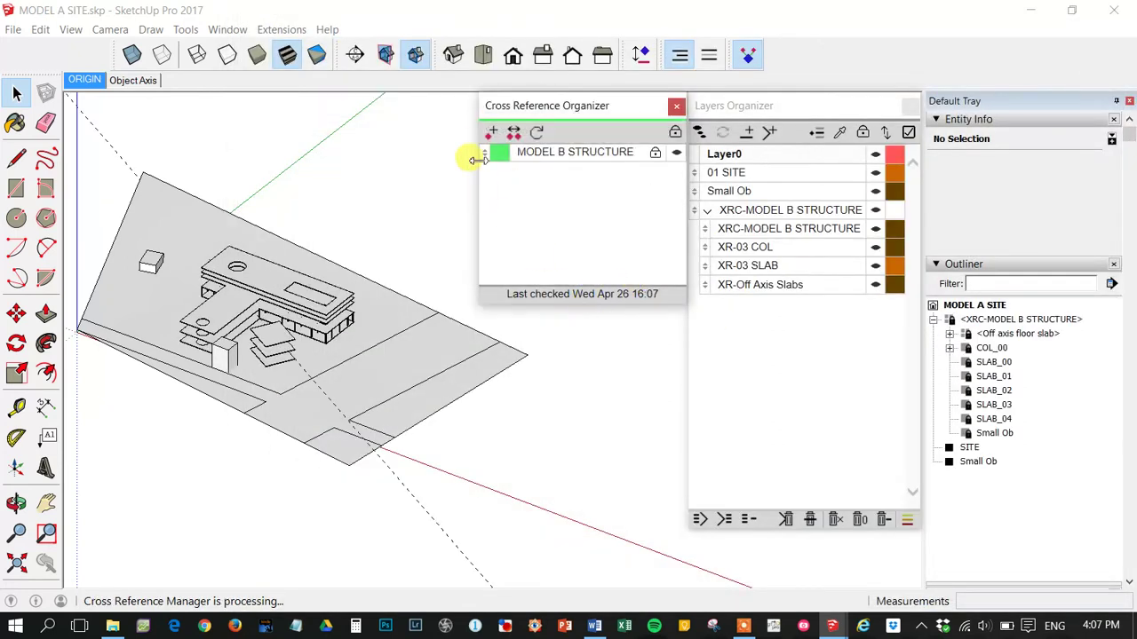
click(491, 135)
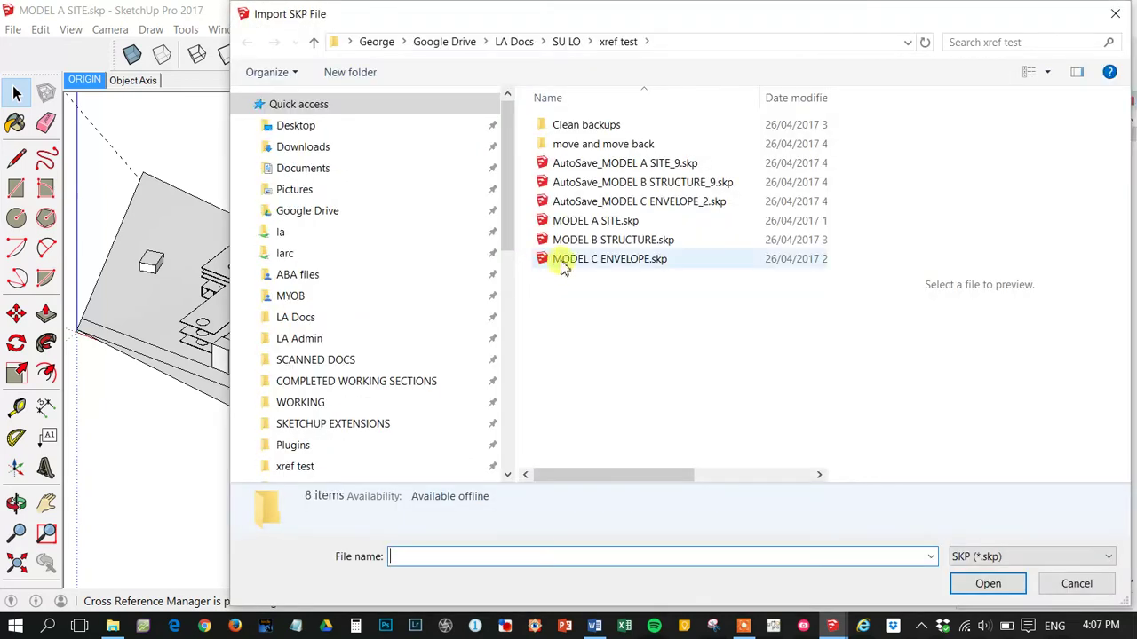
double_click(571, 261)
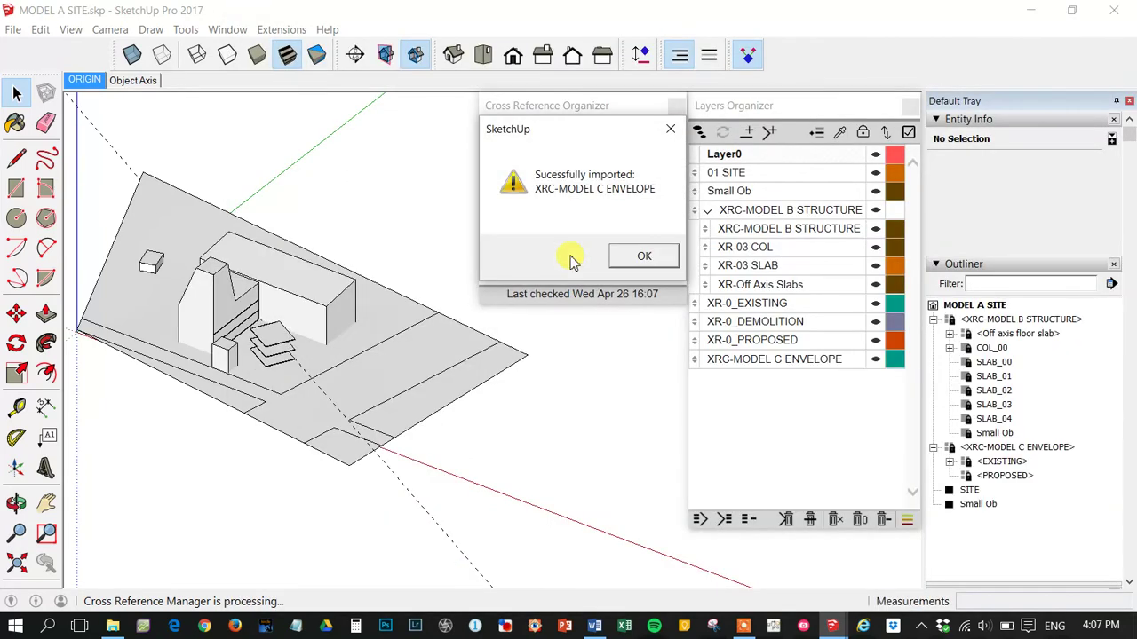
click(644, 259)
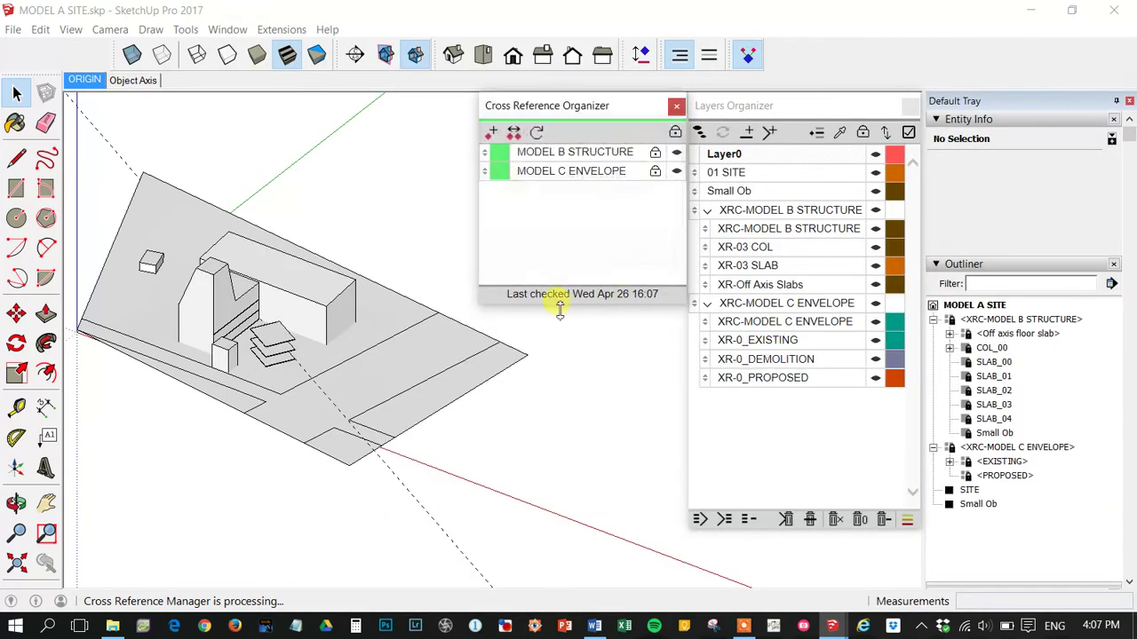
Step: Switch the site model's display to wireframe, then roll the Cross Reference Organizer up and open it again
click(198, 57)
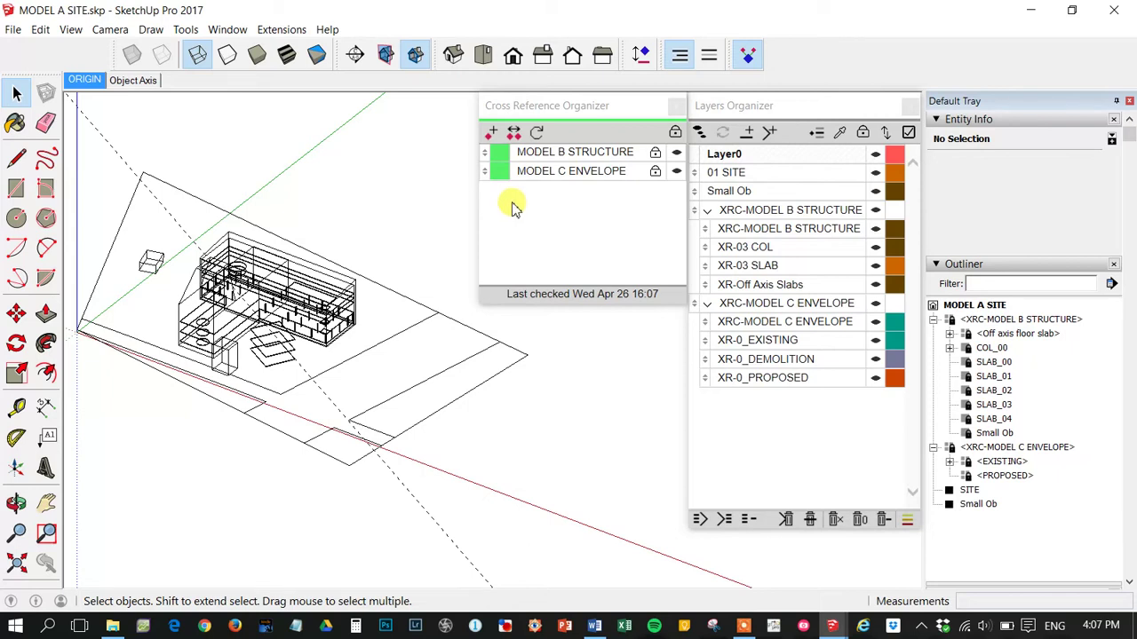
click(581, 122)
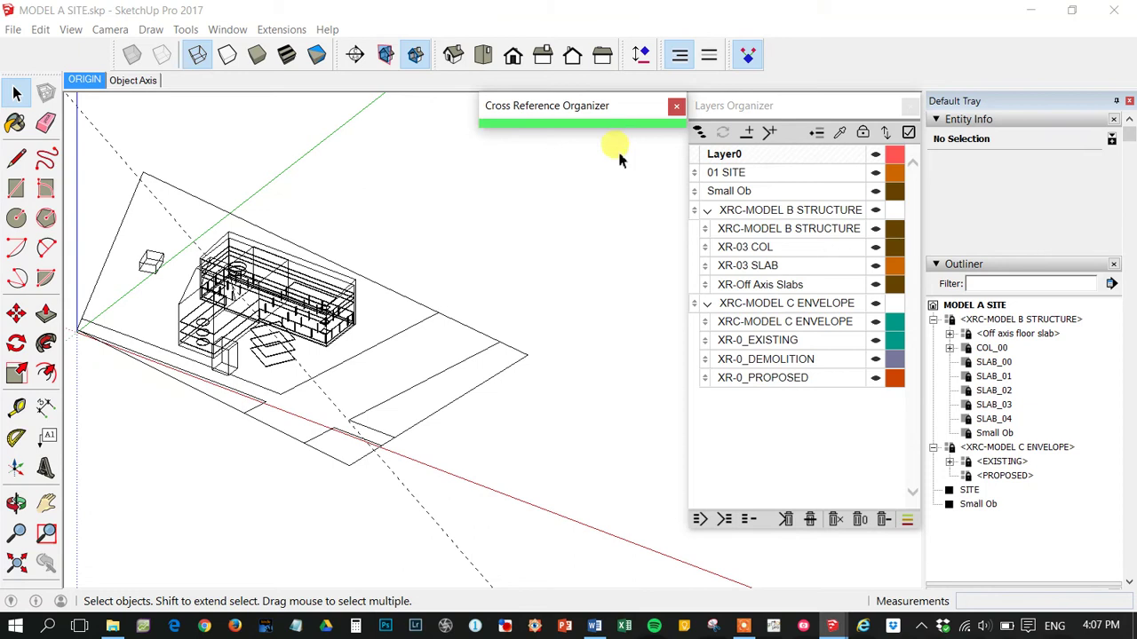
click(575, 131)
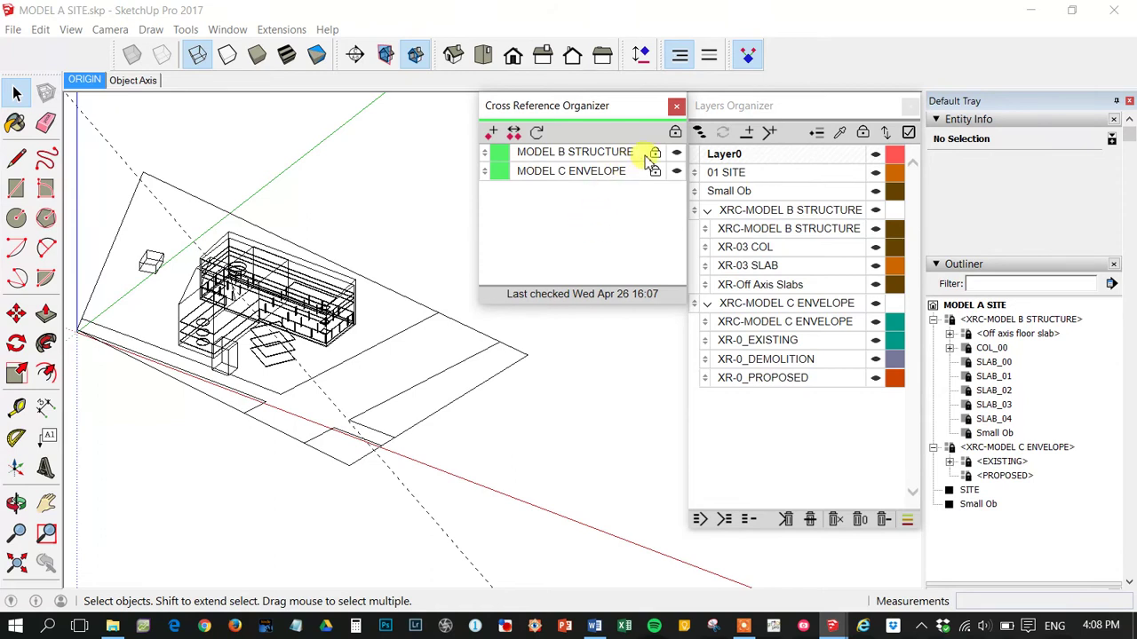
Step: Select the MODEL B STRUCTURE cross reference to identify its geometry in the model, and clear the selection
click(613, 152)
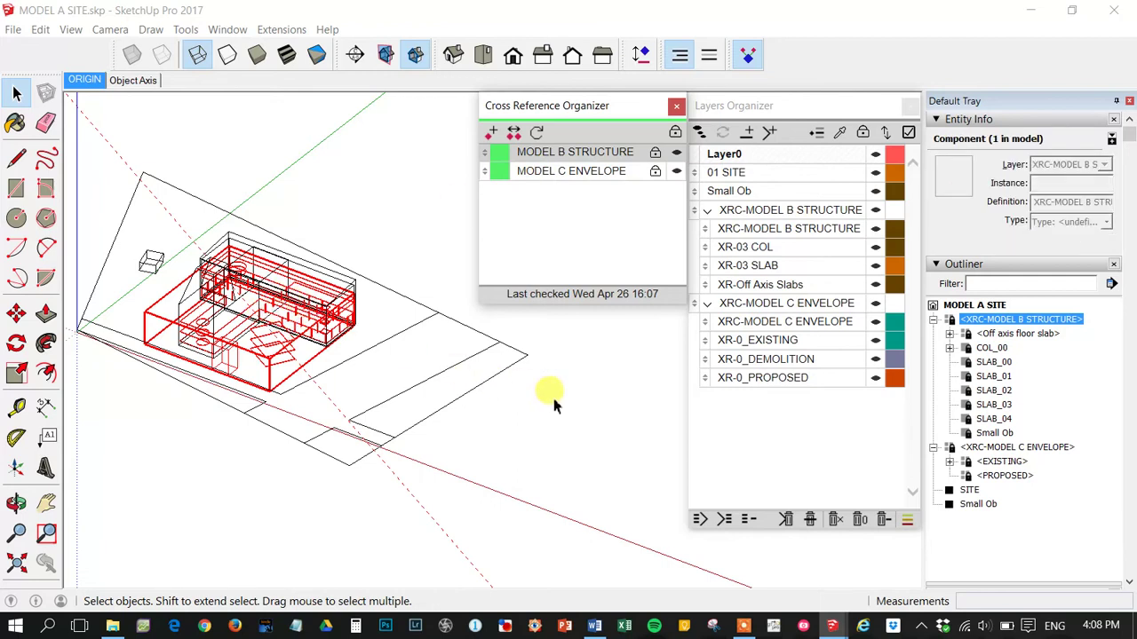
click(480, 380)
click(482, 383)
click(563, 411)
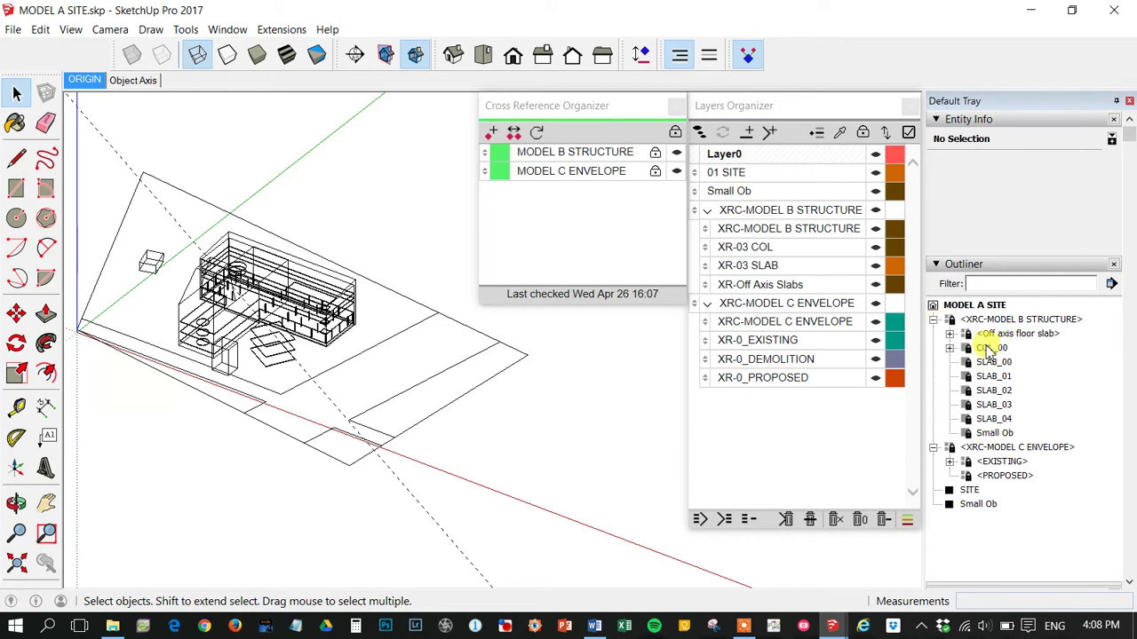
Step: Collapse the structure reference in the Outliner; hide and reshow the XR-0_EXISTING and XR-0_DEMOLITION layers and the XRC-MODEL C ENVELOPE layer group
click(933, 319)
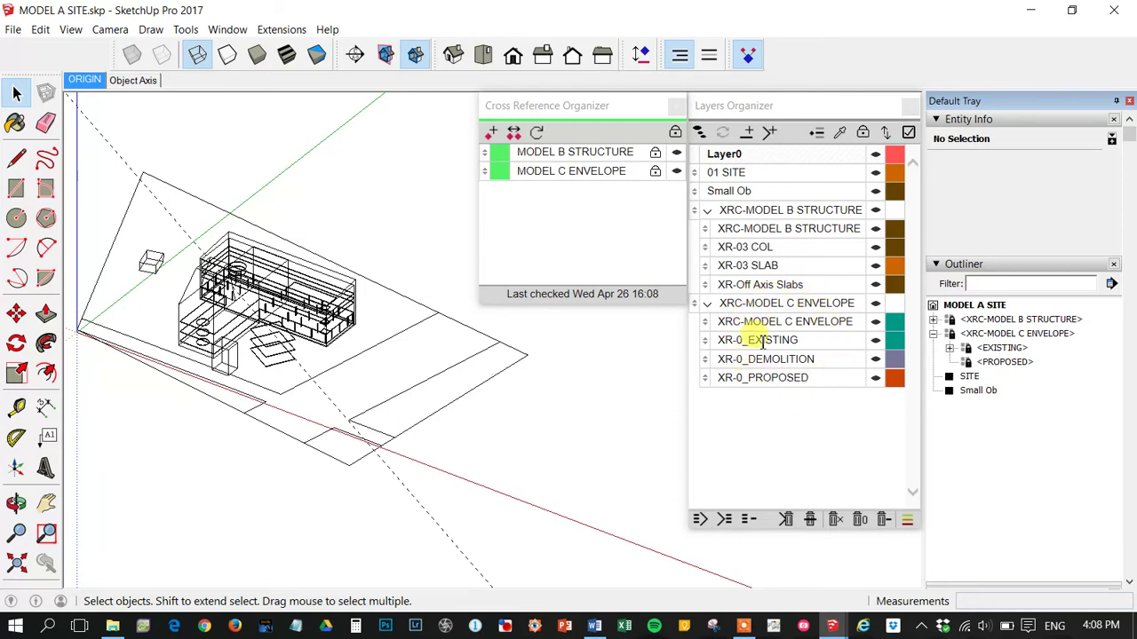
click(876, 342)
click(877, 342)
click(876, 360)
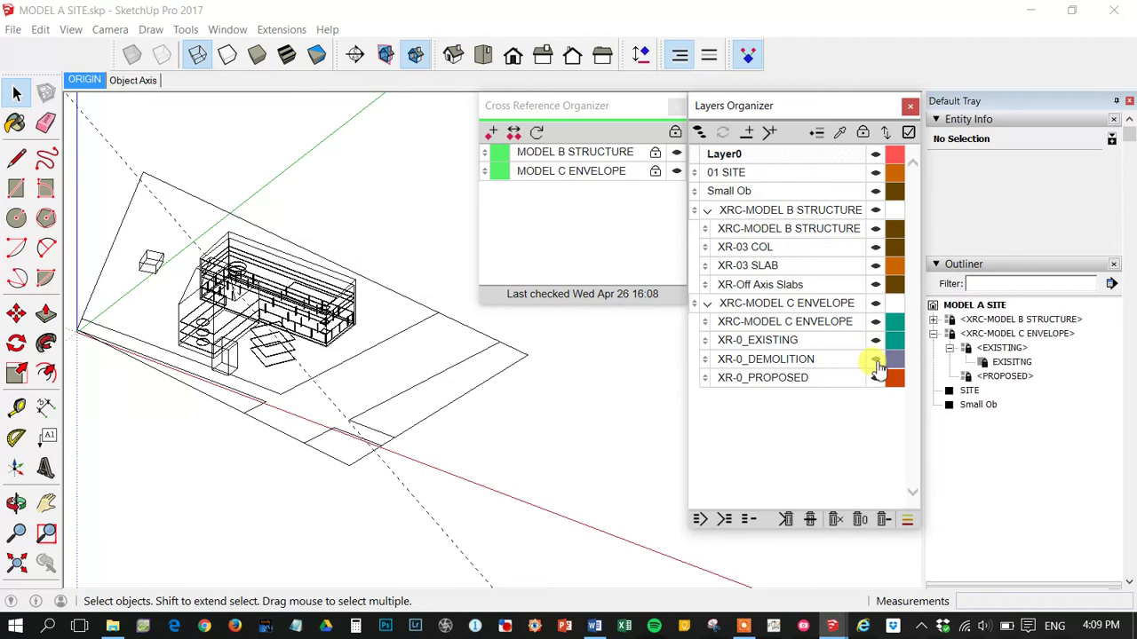
click(876, 362)
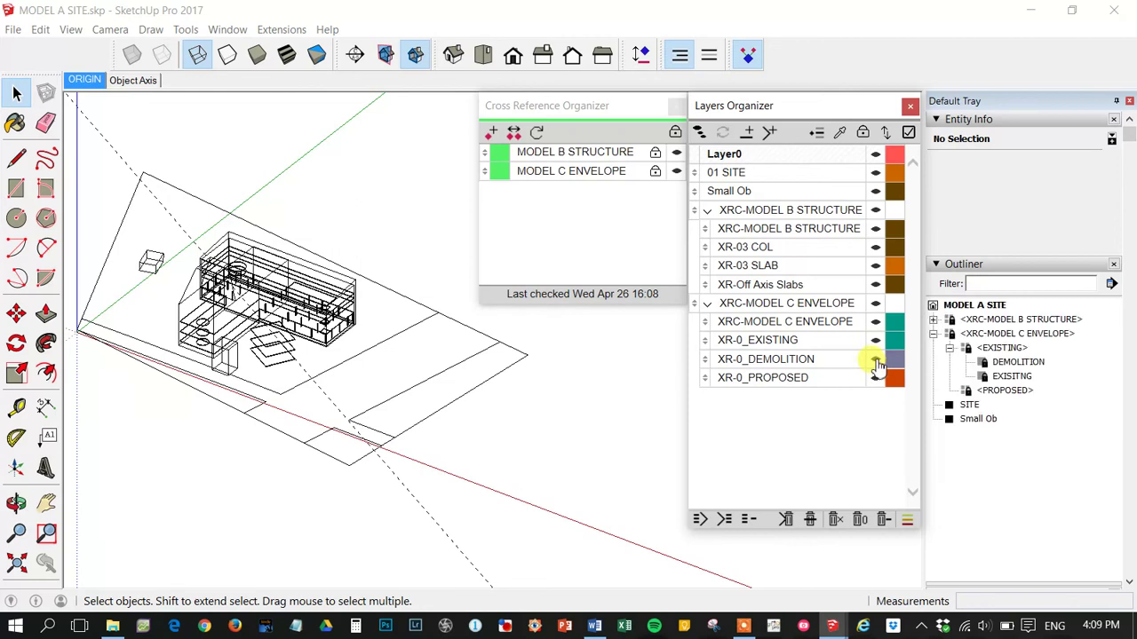
click(876, 304)
click(877, 306)
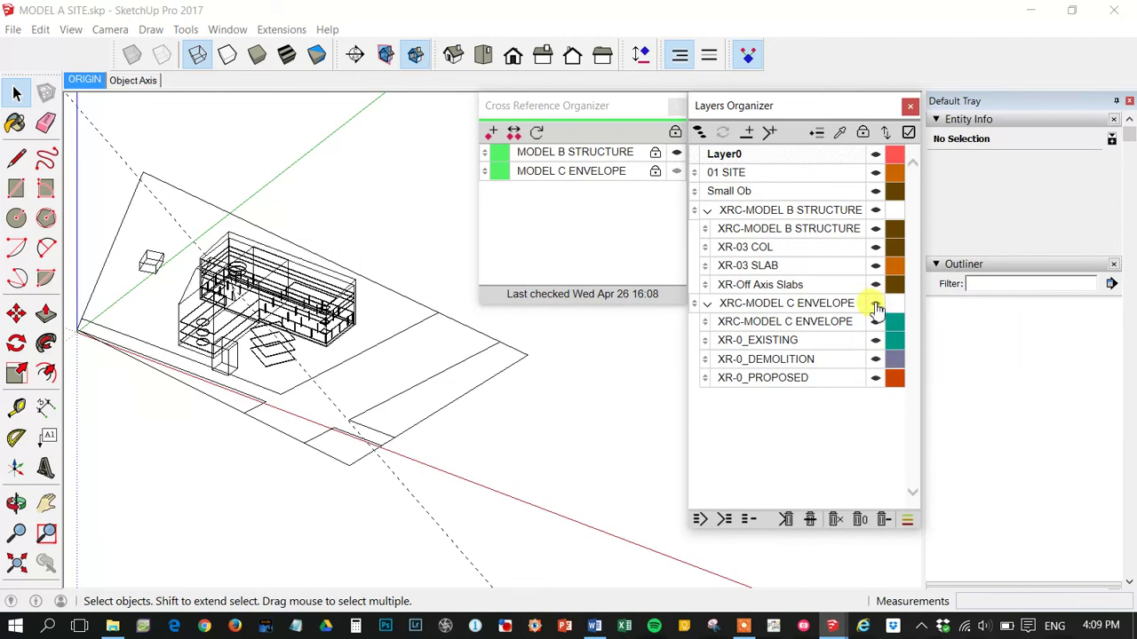
Step: Collapse the XRC-MODEL C ENVELOPE and XRC-MODEL B STRUCTURE layer groups in the Layers Organizer
click(708, 304)
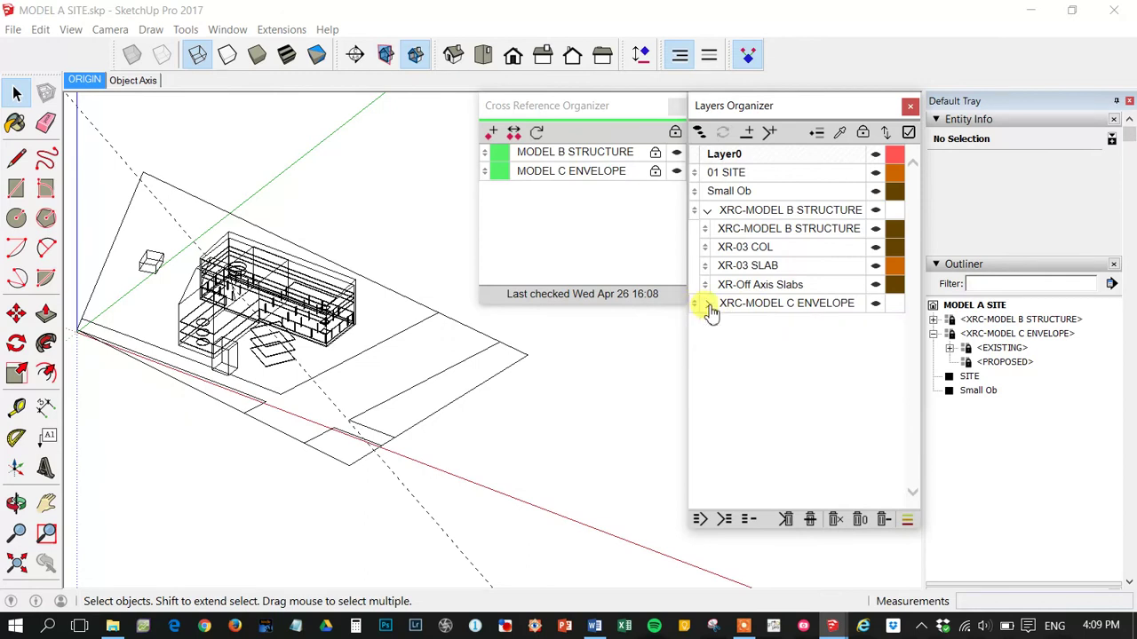
click(708, 213)
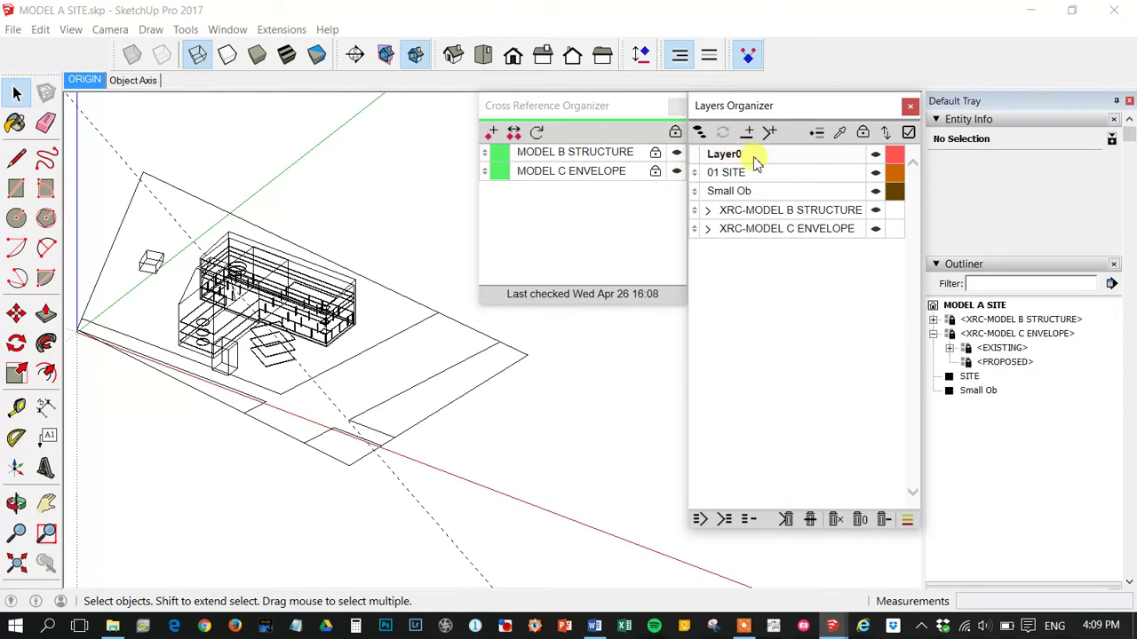
Step: Hide and reshow the MODEL C ENVELOPE and MODEL B STRUCTURE cross references one after the other
click(677, 172)
click(677, 172)
click(677, 153)
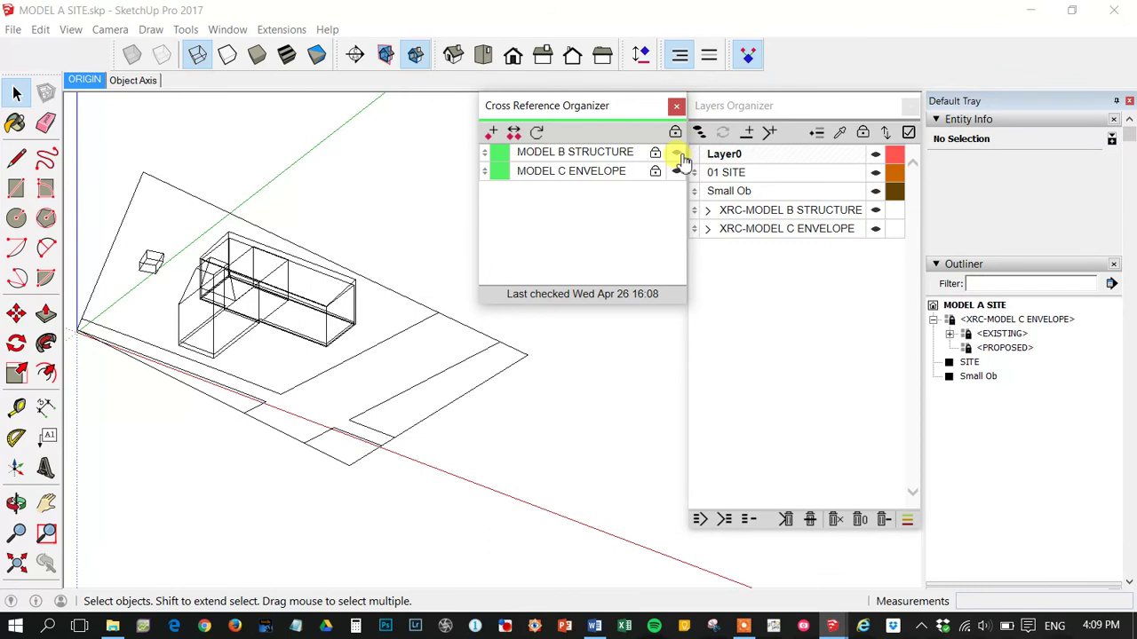
click(676, 153)
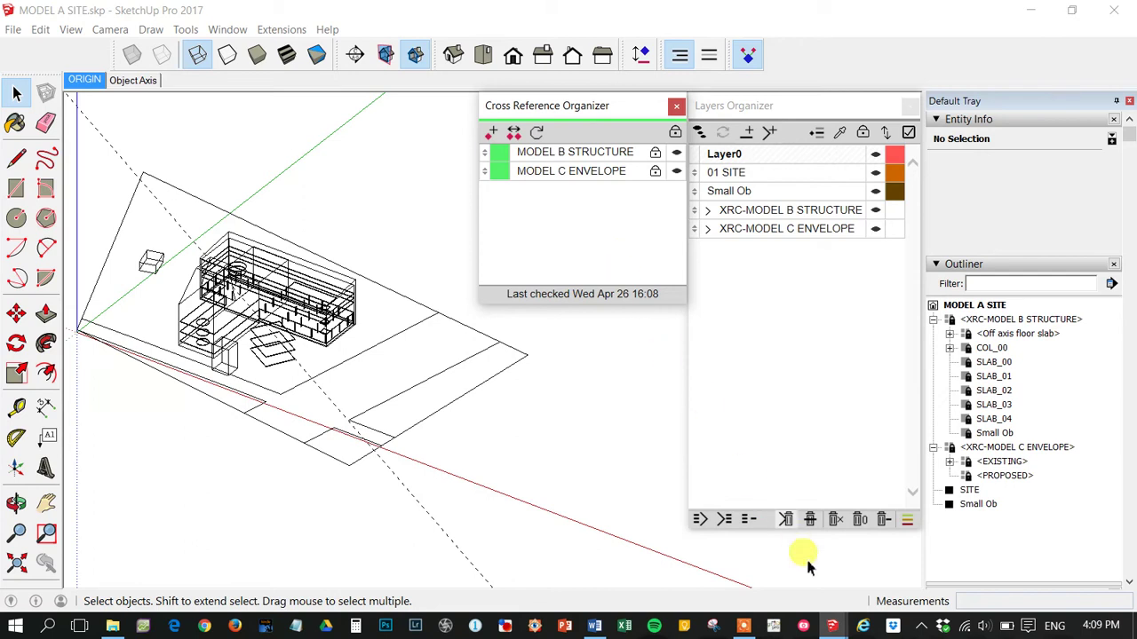
Step: In the MODEL B STRUCTURE model, Push/Pull the top face of the Small Ob box upward by about 34,339 mm
click(828, 626)
mouse_move(846, 553)
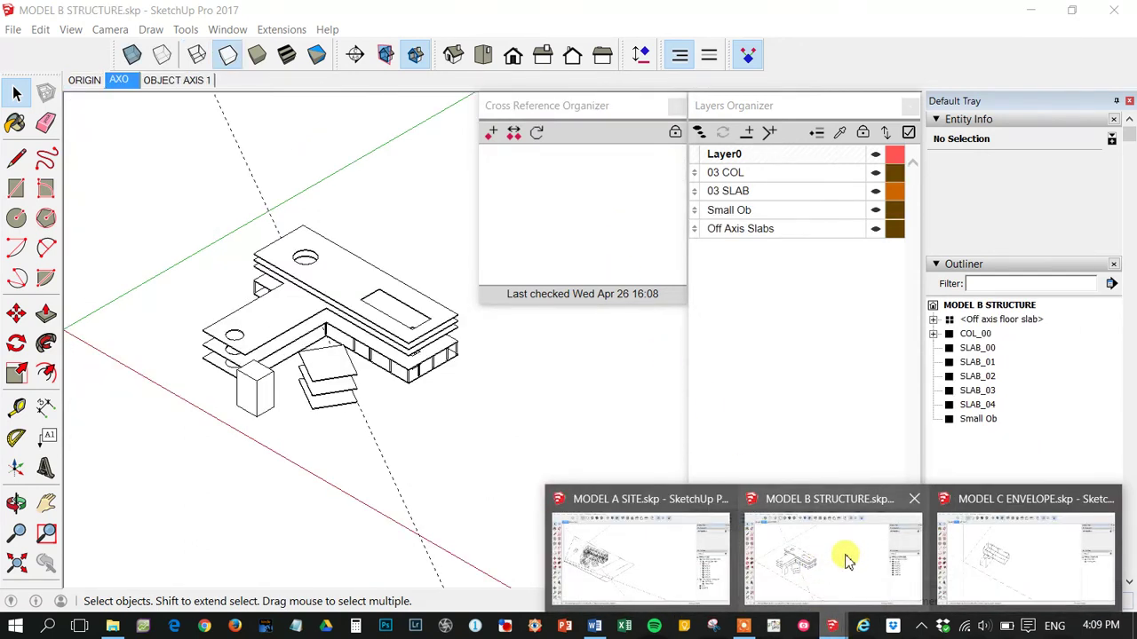
click(845, 555)
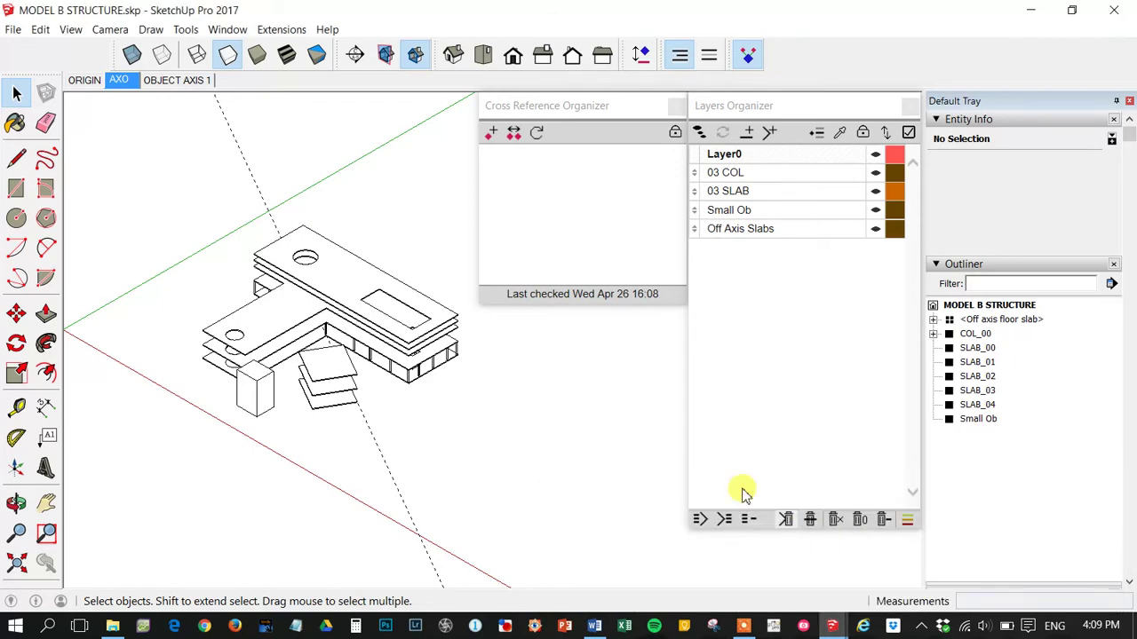
double_click(254, 380)
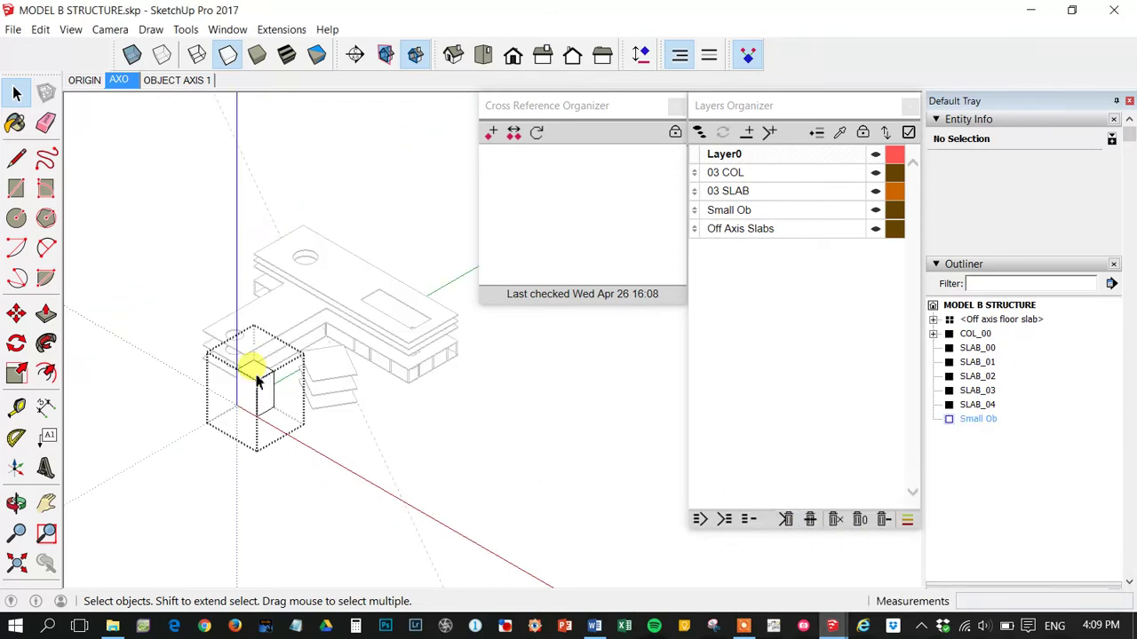
click(254, 379)
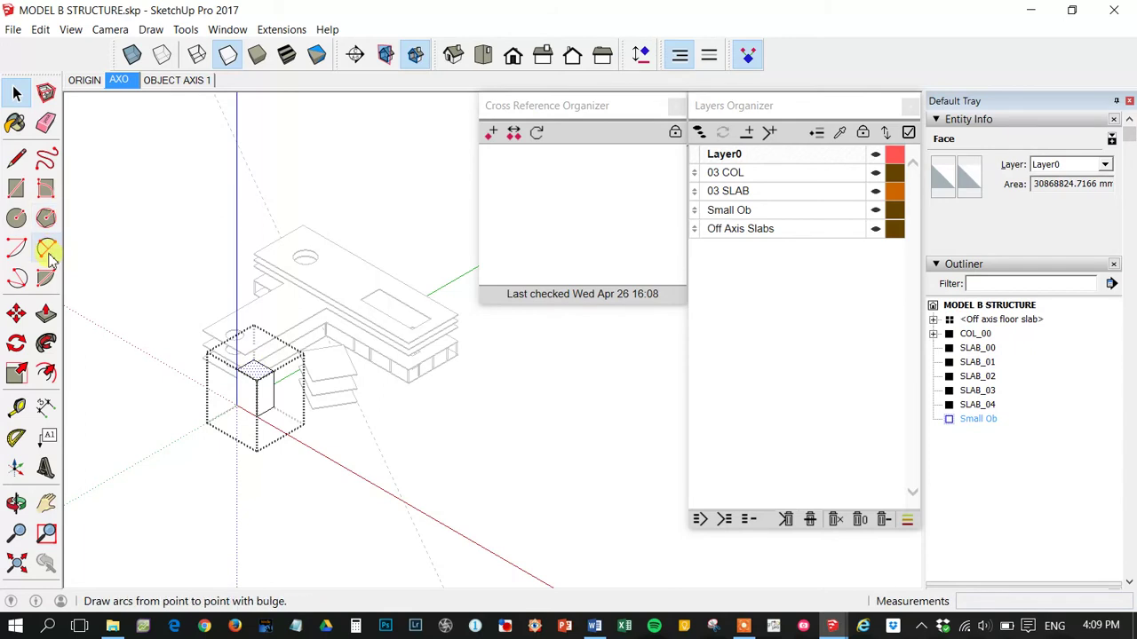
click(46, 312)
drag(255, 364, 252, 238)
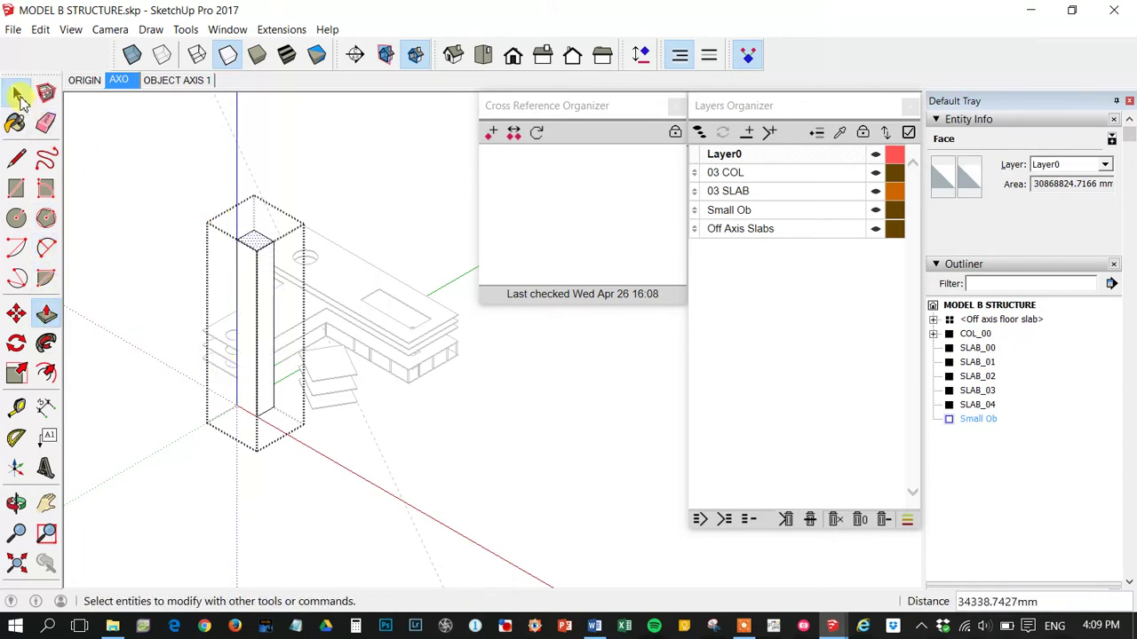
Step: Save the MODEL B STRUCTURE model and return to the MODEL A SITE model
click(15, 30)
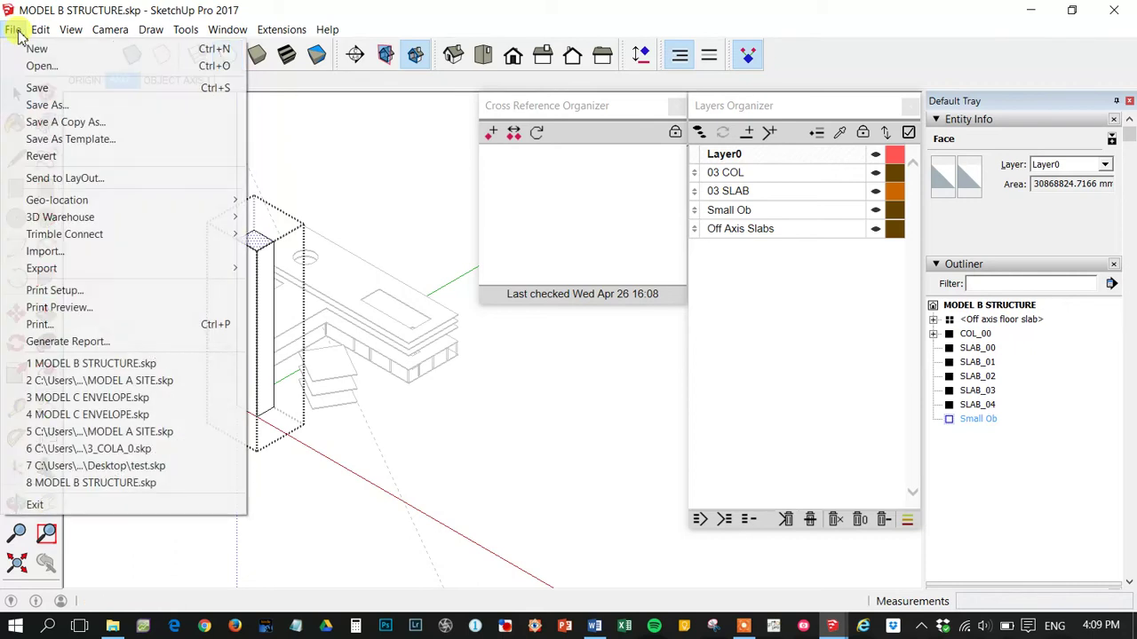
click(41, 90)
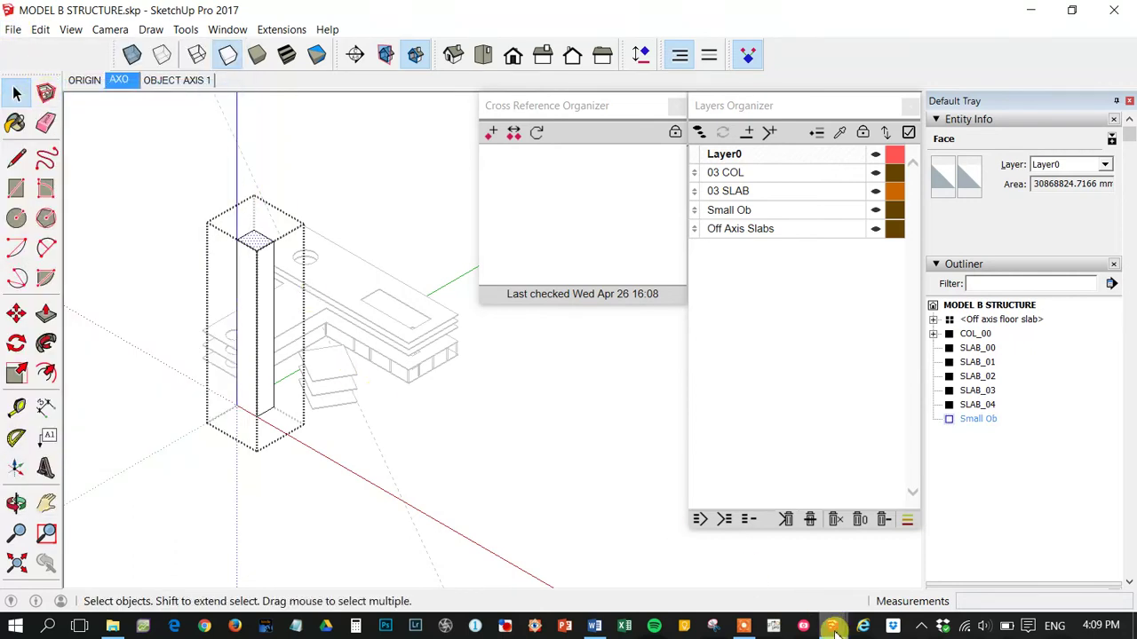
mouse_move(835, 629)
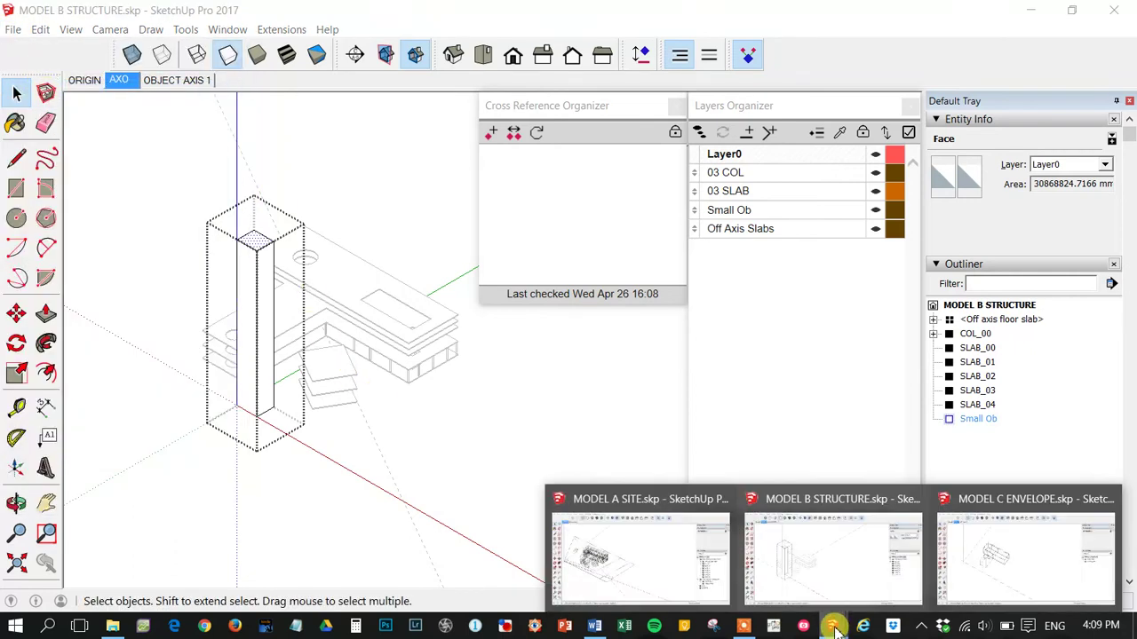
click(668, 565)
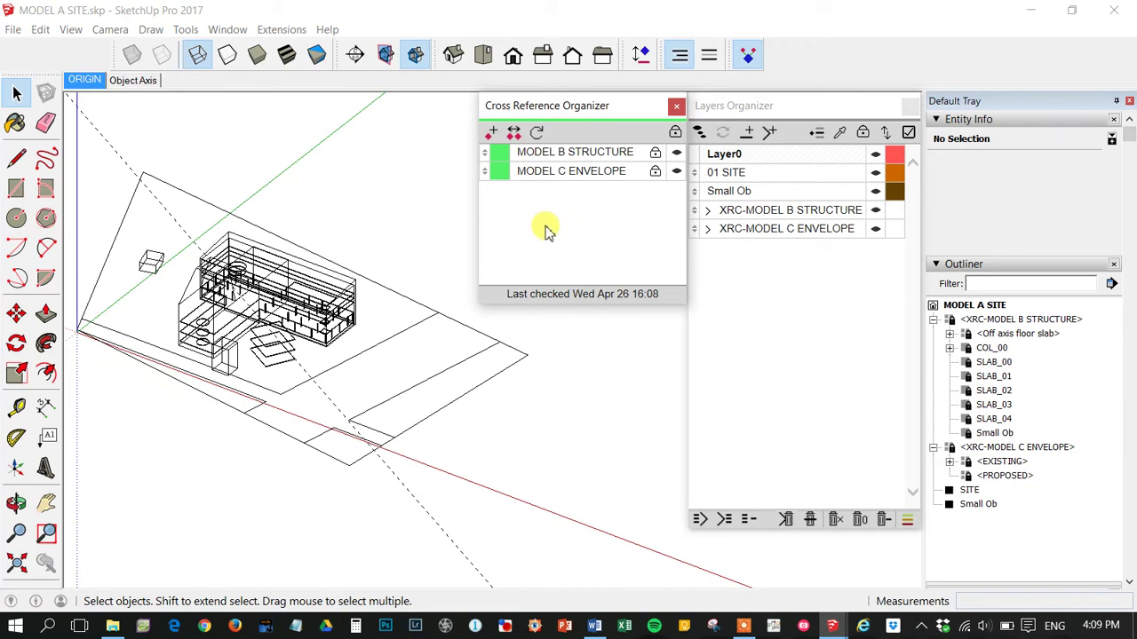
click(226, 30)
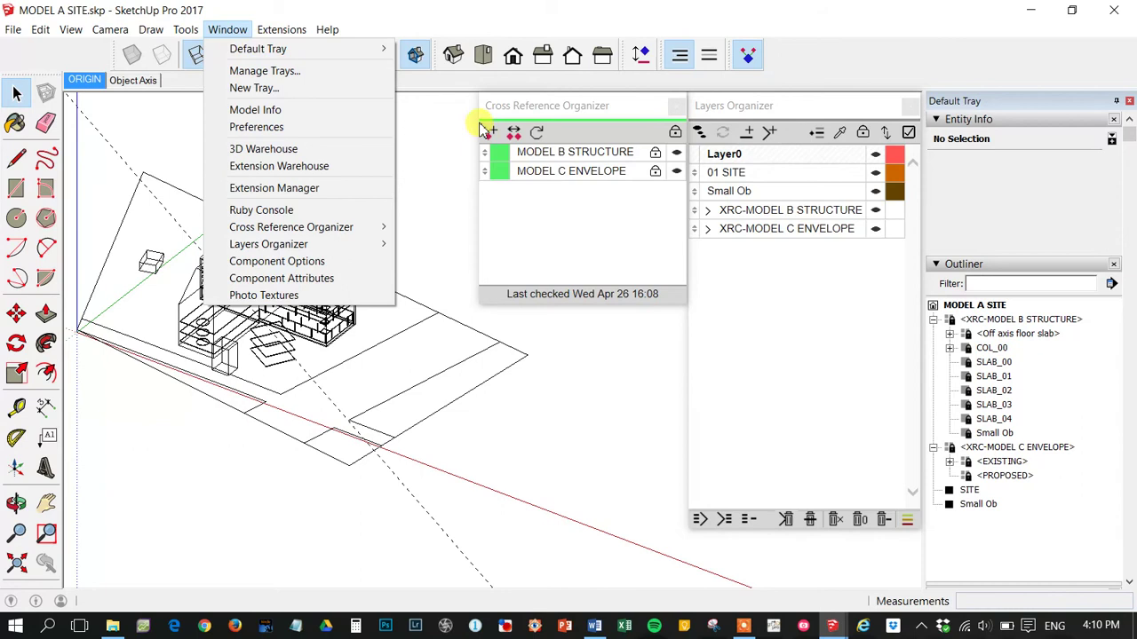
click(534, 104)
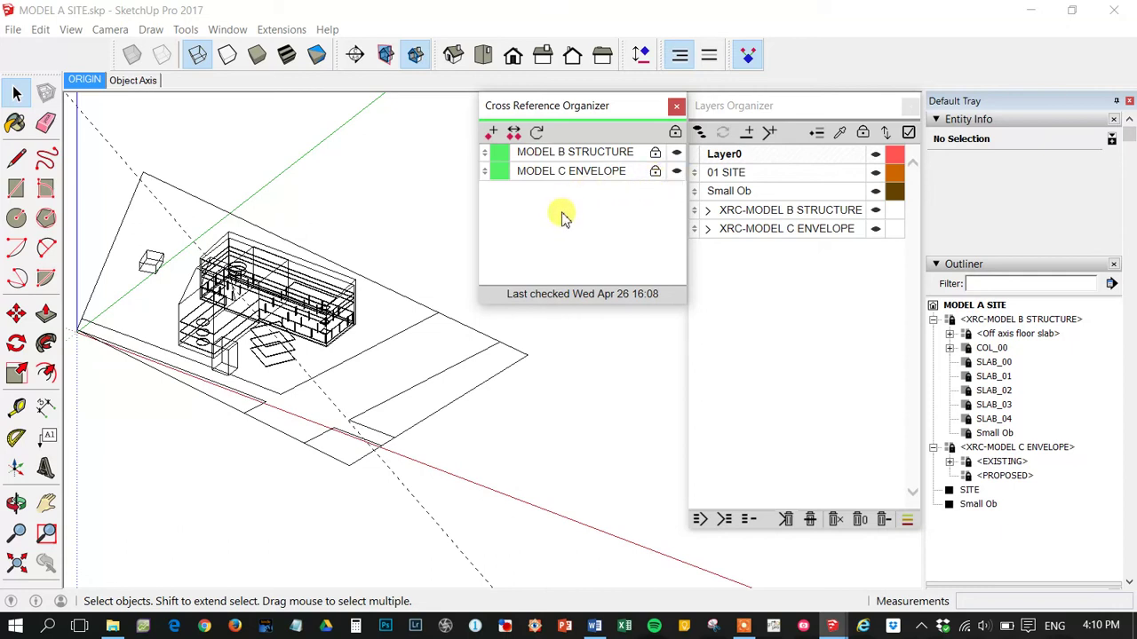
Step: Check the site model's cross references for source changes and update the MODEL B STRUCTURE reference
click(513, 134)
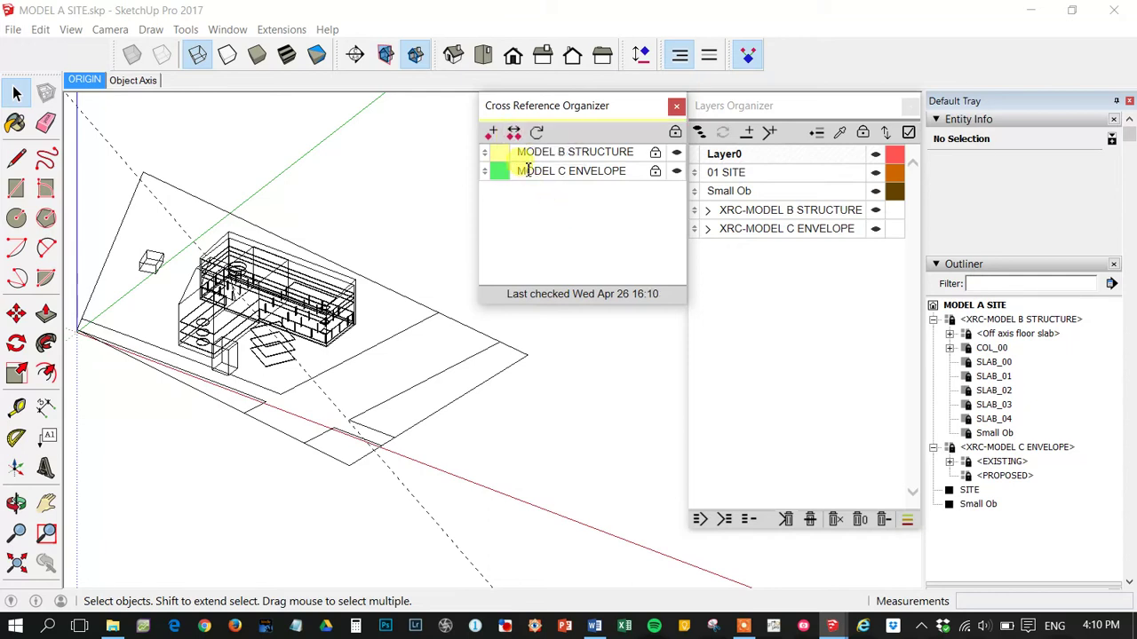
click(610, 112)
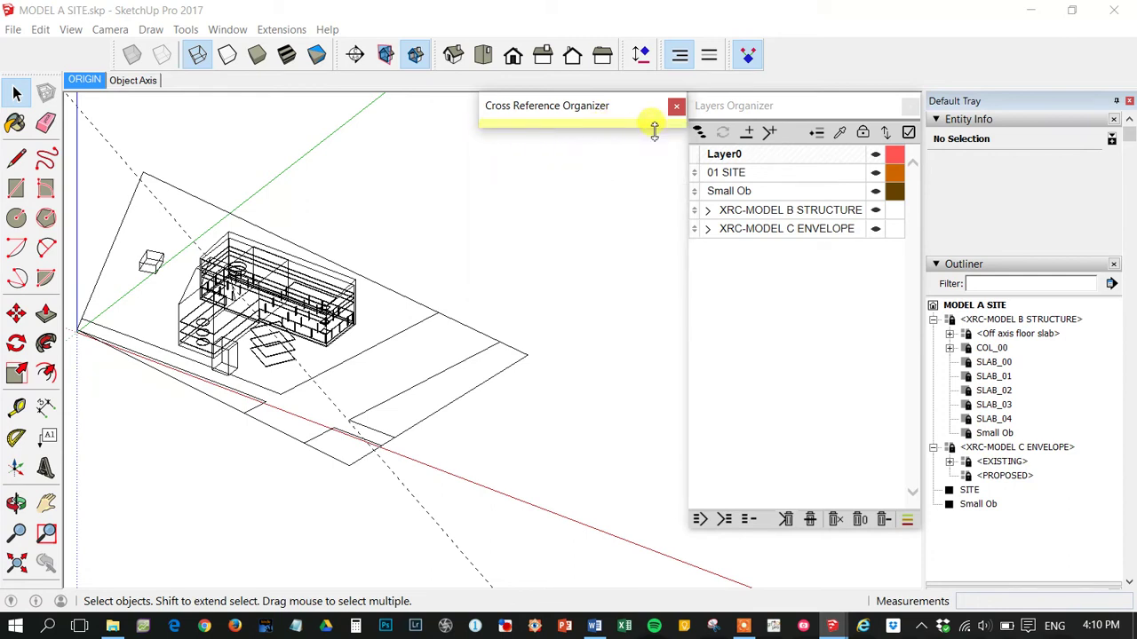
click(597, 123)
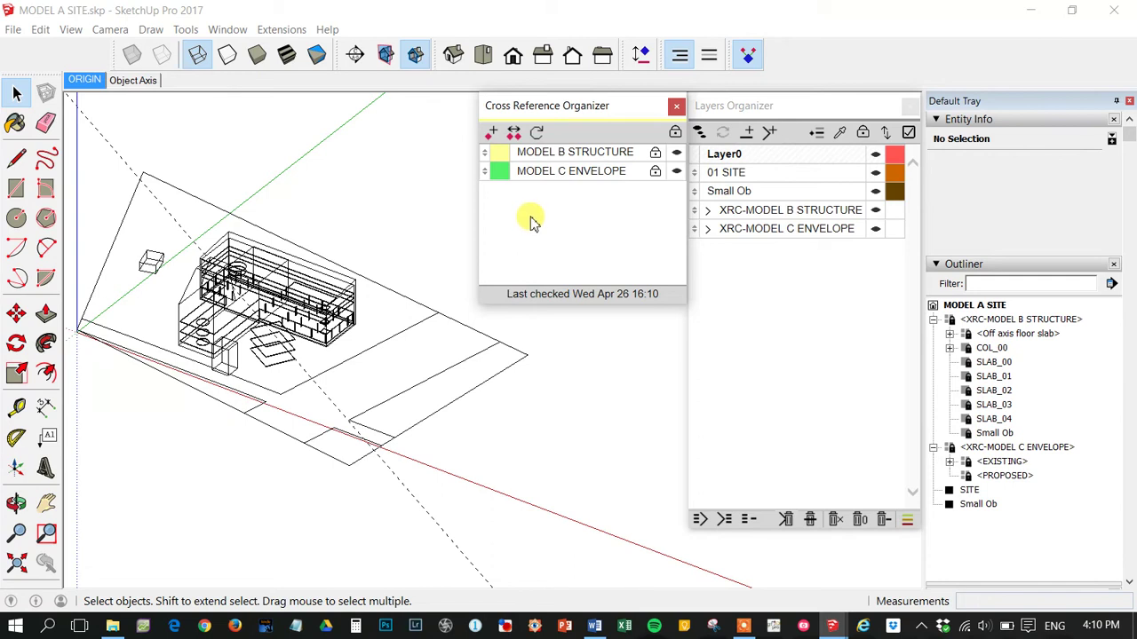
click(500, 157)
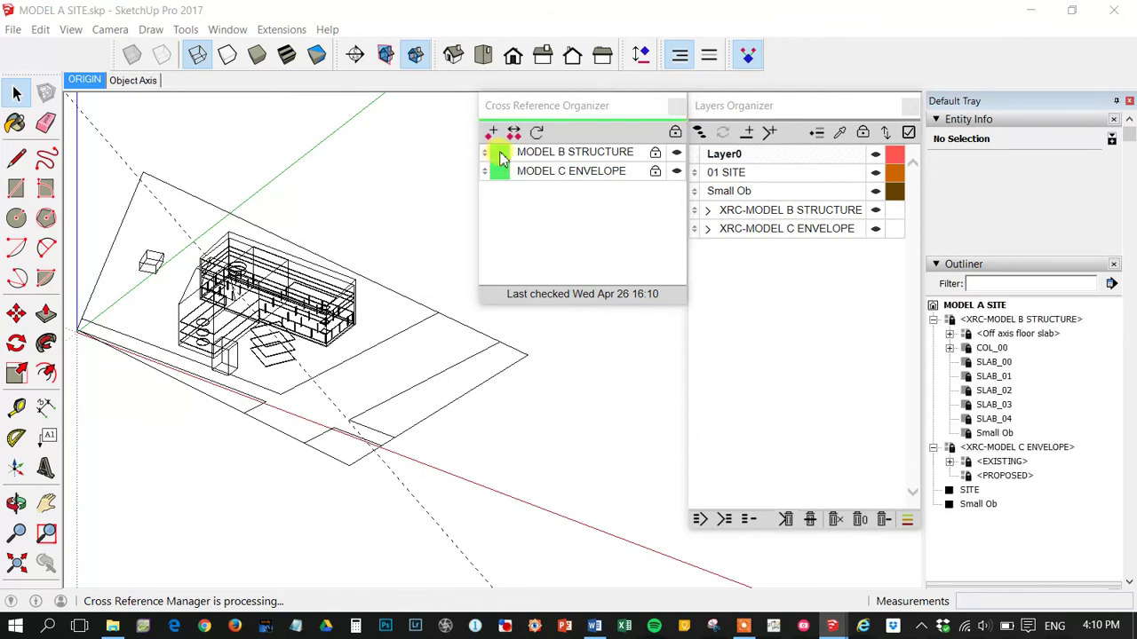
click(646, 254)
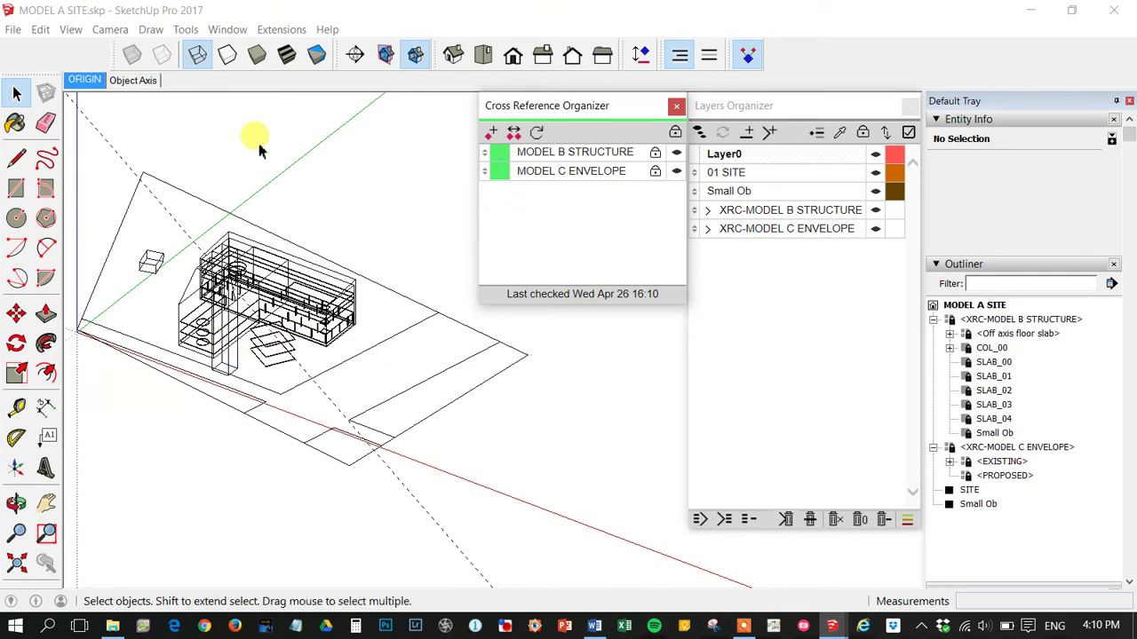
Step: Switch the site model to the Hidden Line style and inspect the updated MODEL B STRUCTURE component by selecting and deselecting it
click(228, 55)
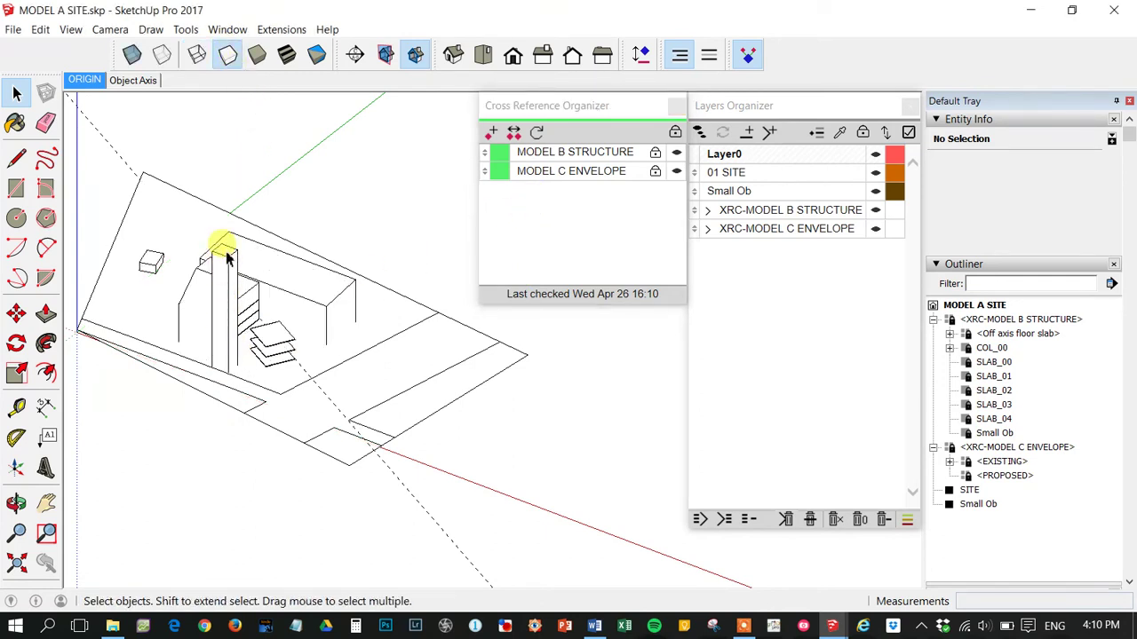
click(226, 333)
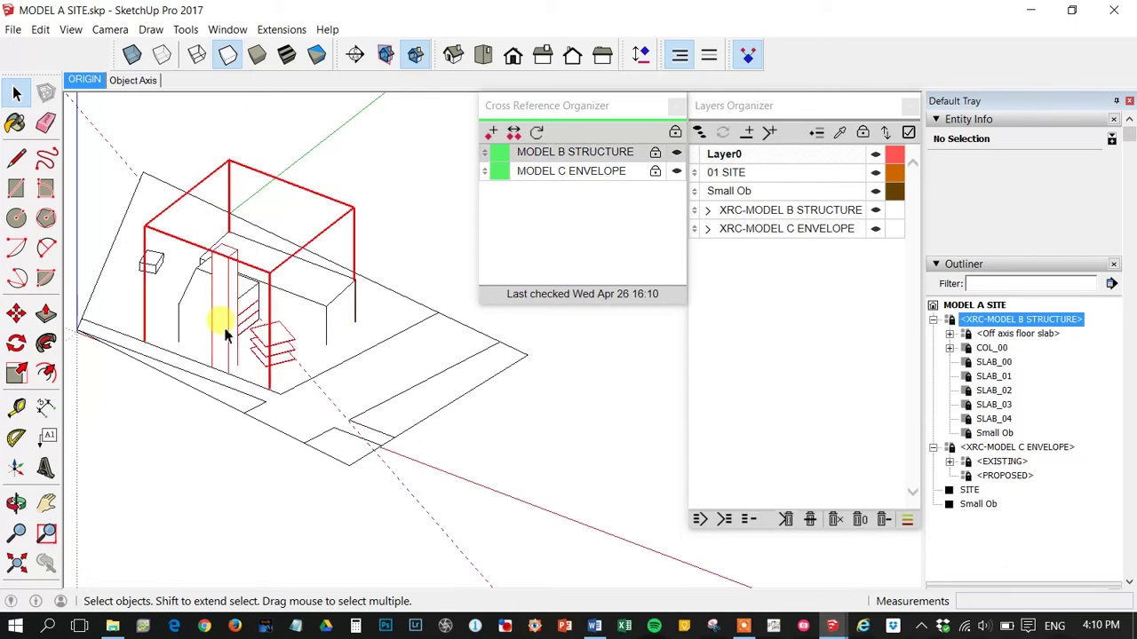
click(613, 456)
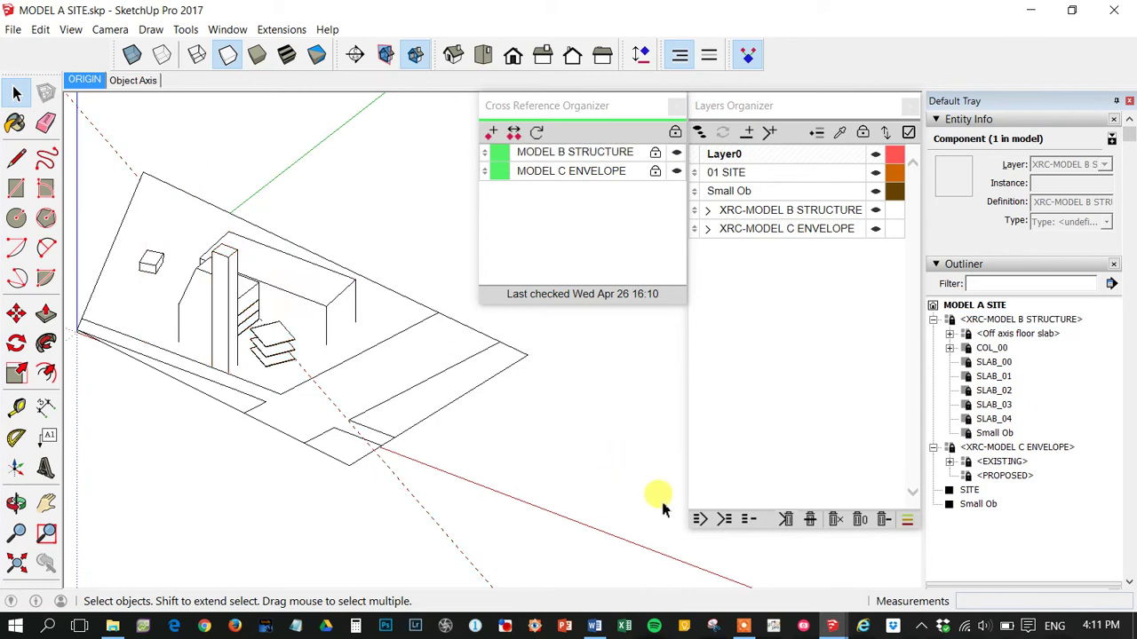
Step: Go to the MODEL C ENVELOPE model and import MODEL A SITE.skp as a cross reference
mouse_move(835, 621)
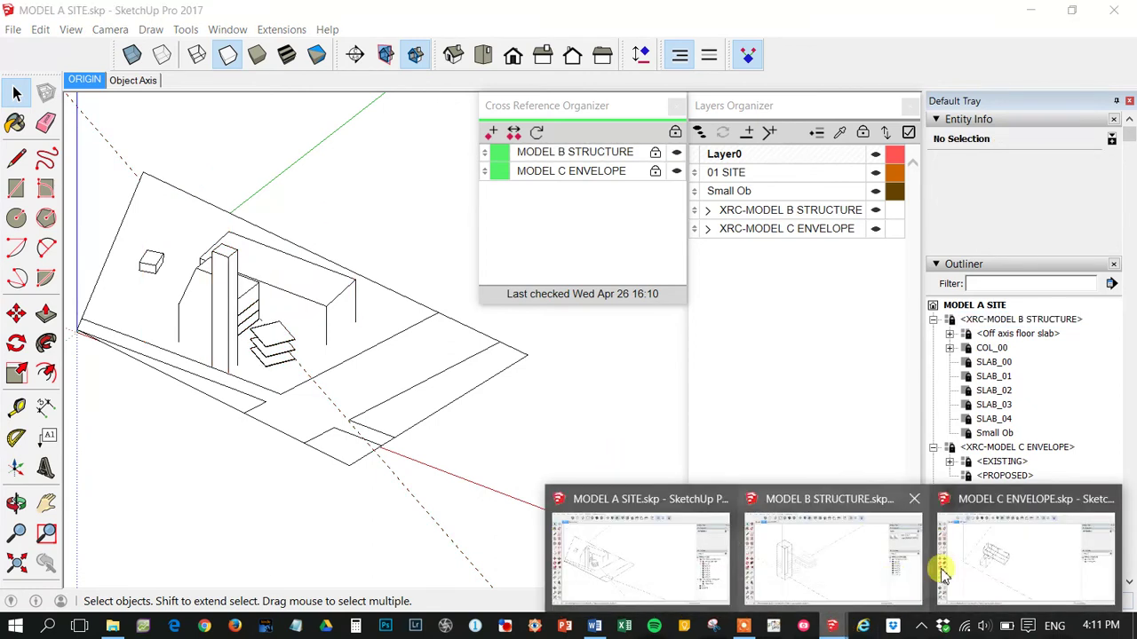
click(989, 558)
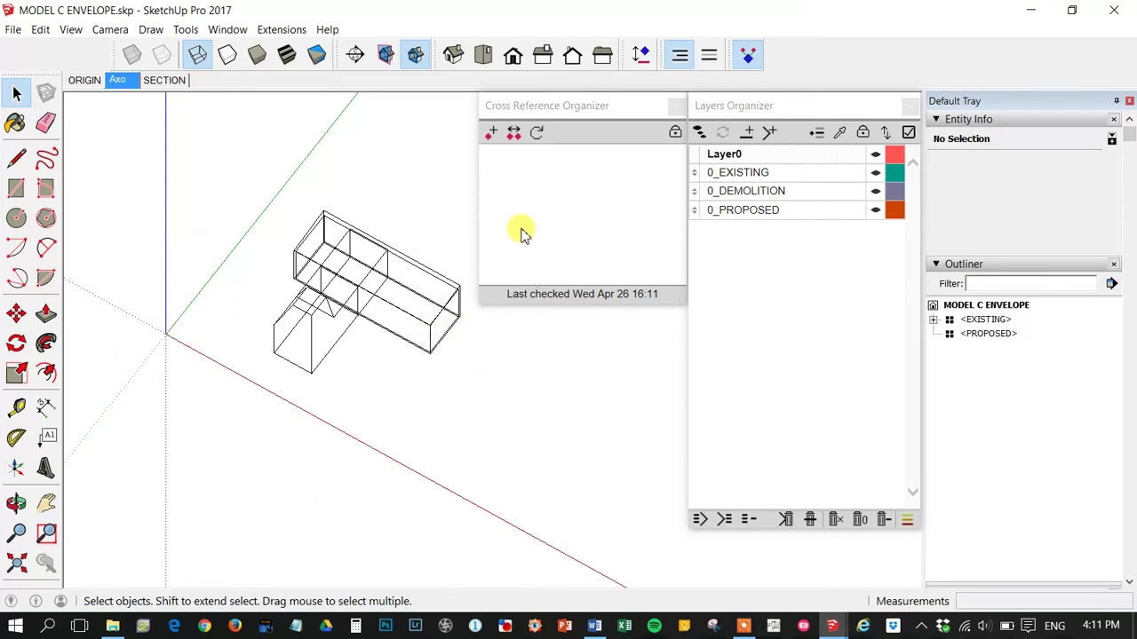
click(490, 132)
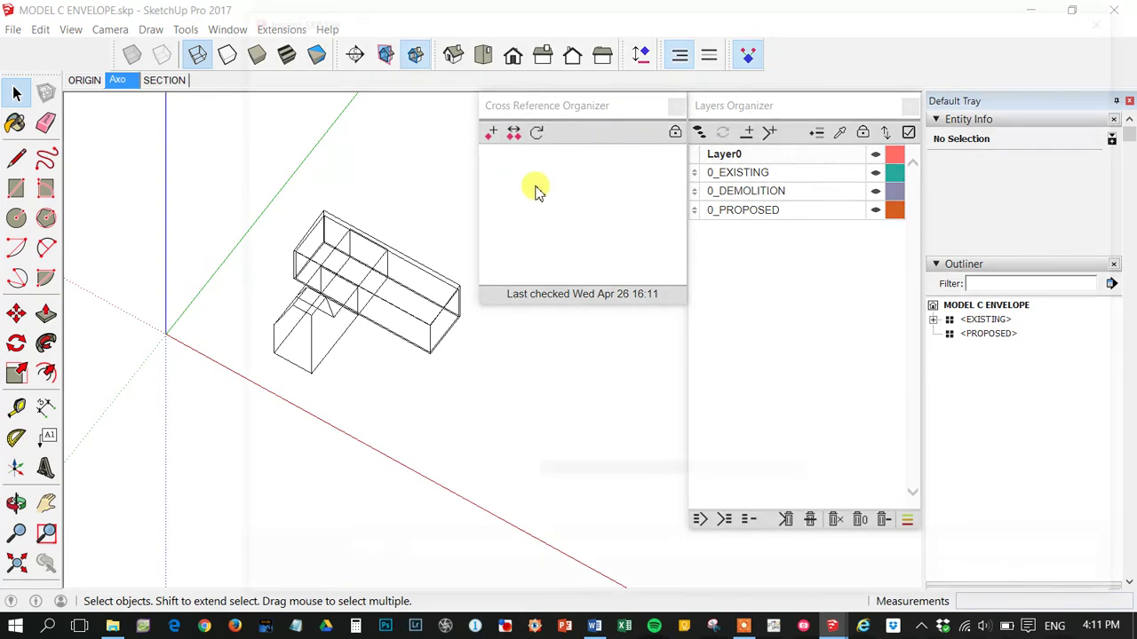
double_click(562, 202)
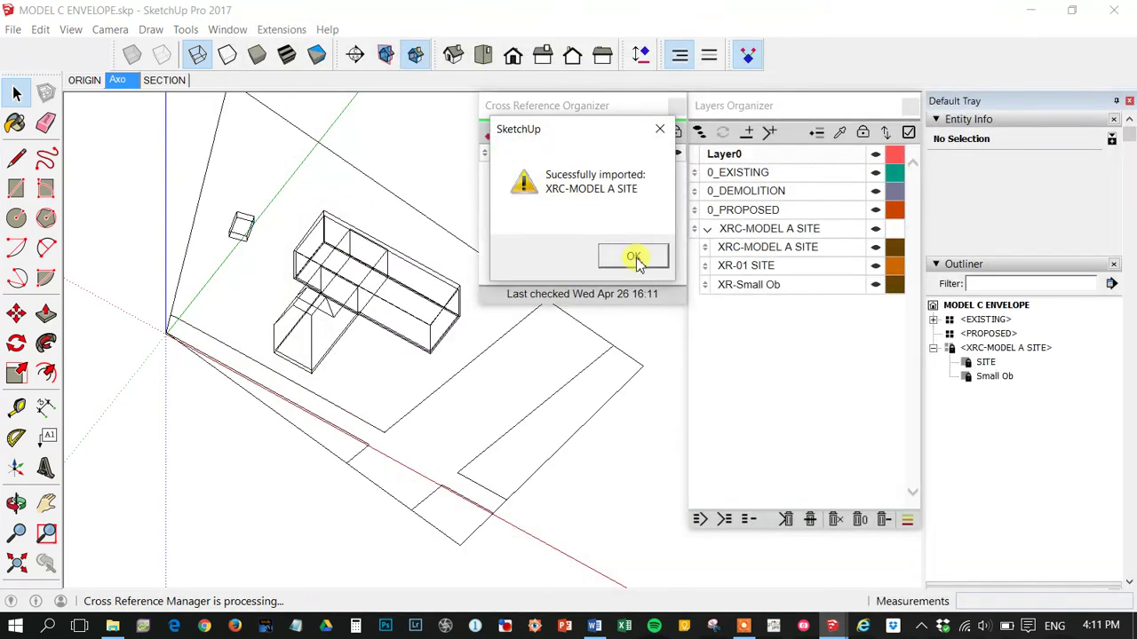
click(631, 255)
Step: Import MODEL B STRUCTURE.skp as a second cross reference in the MODEL C ENVELOPE model
click(491, 132)
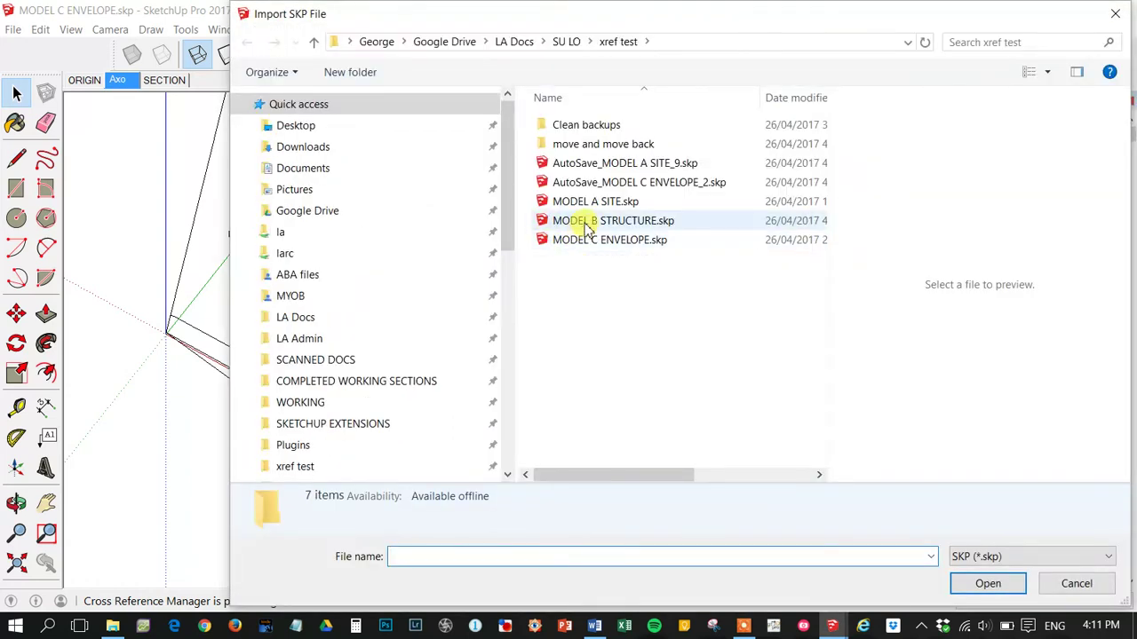
double_click(578, 221)
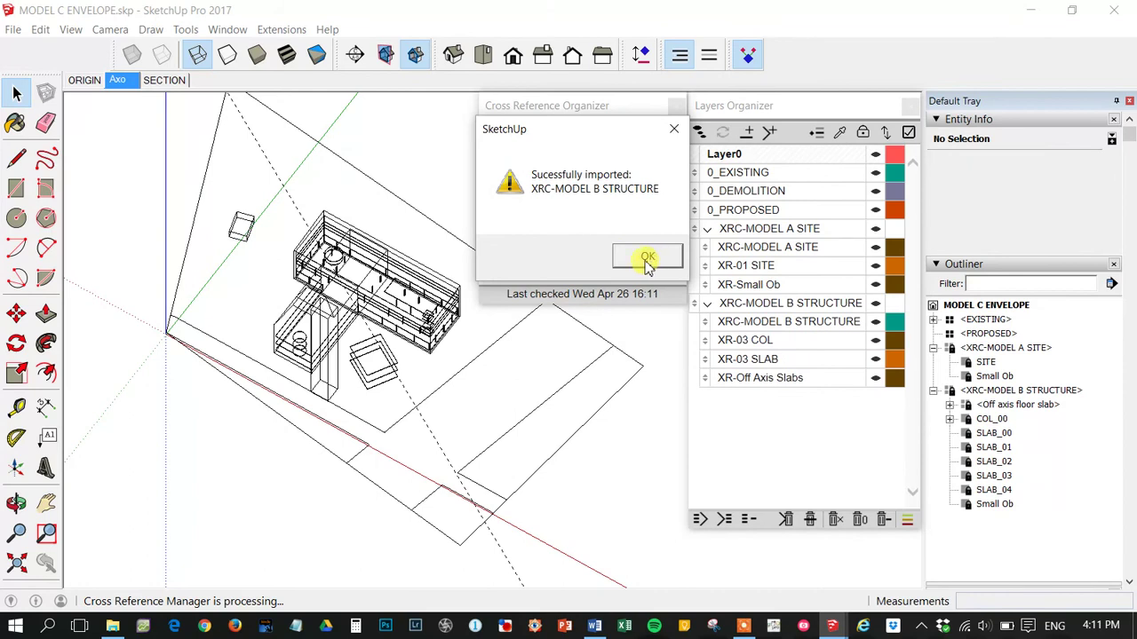
click(647, 257)
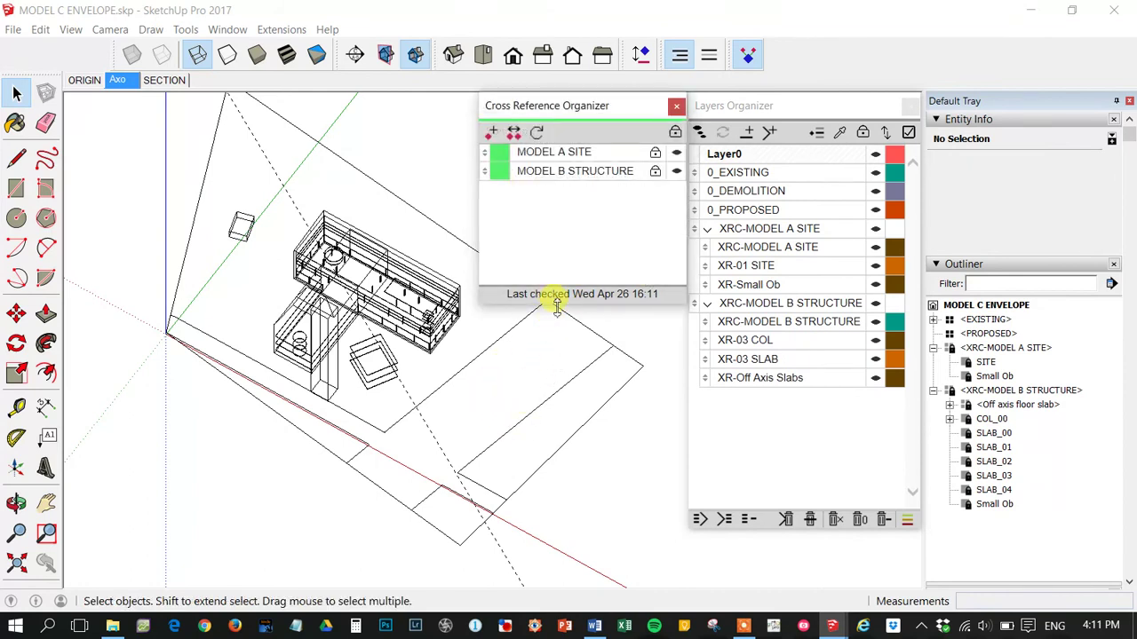
Step: Save the MODEL C ENVELOPE model and return to the MODEL A SITE model
click(13, 30)
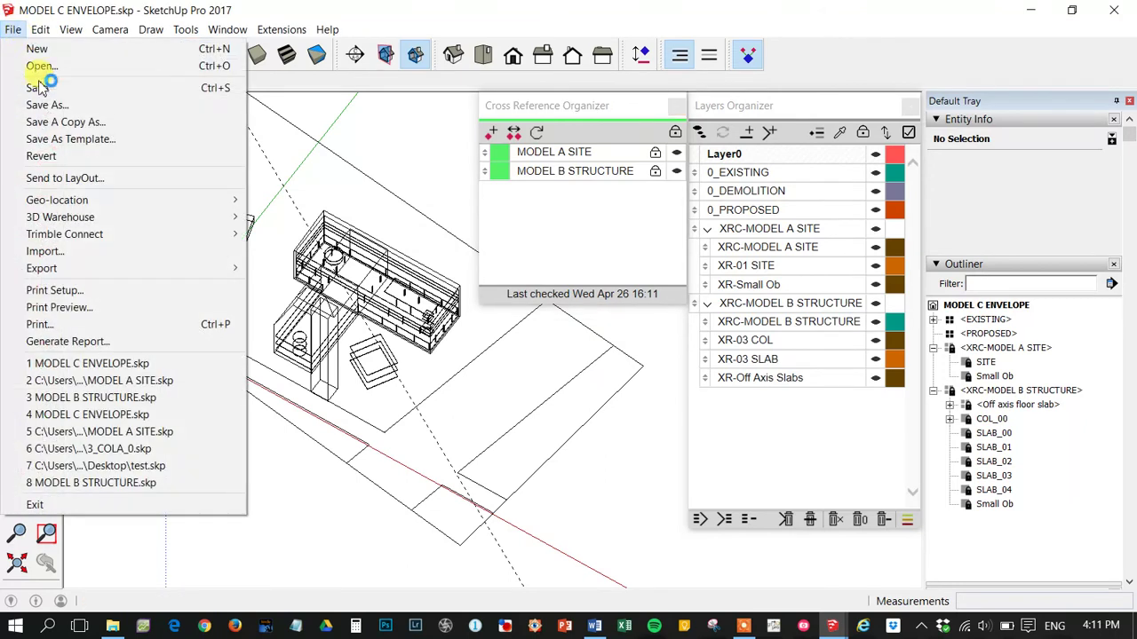
click(41, 86)
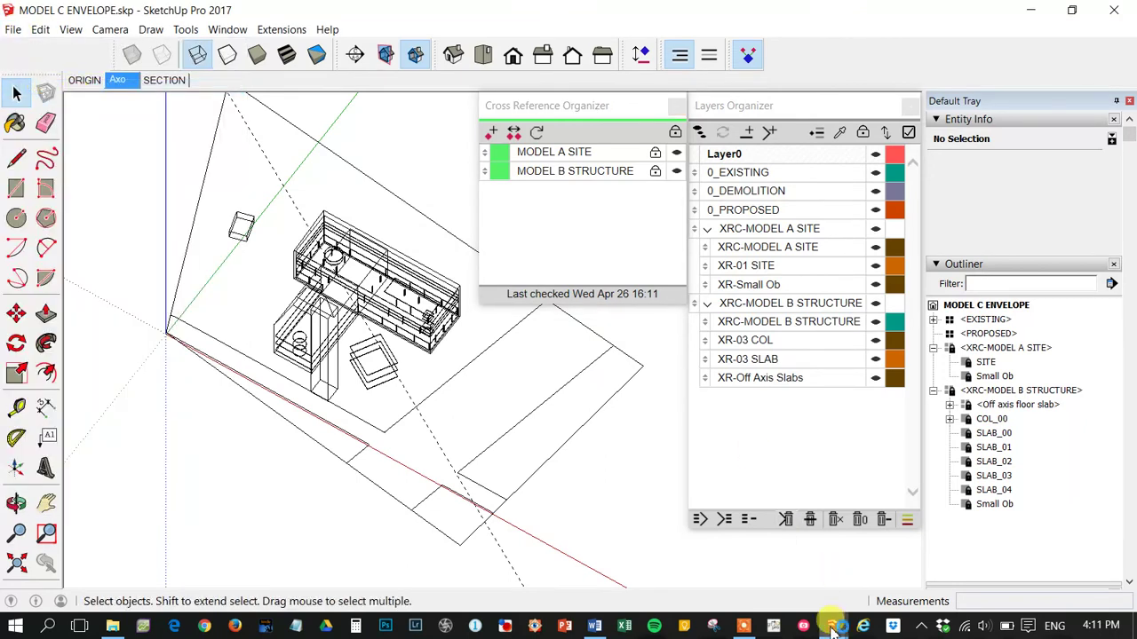
mouse_move(832, 626)
click(654, 551)
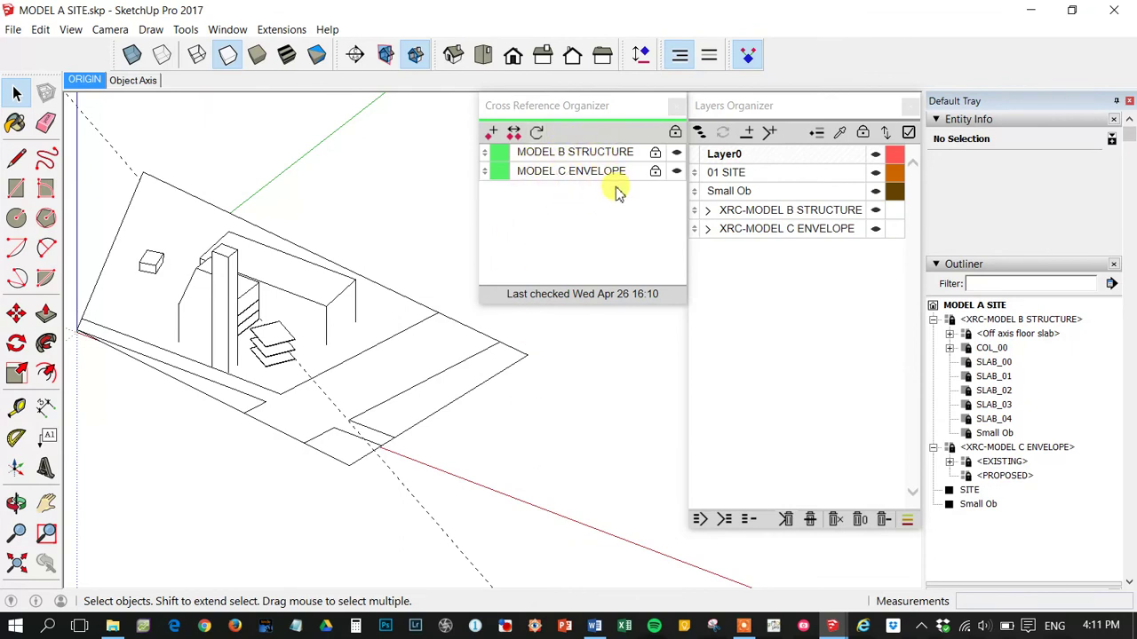
Step: Check the site model's references for changes again and update the MODEL C ENVELOPE reference
click(513, 133)
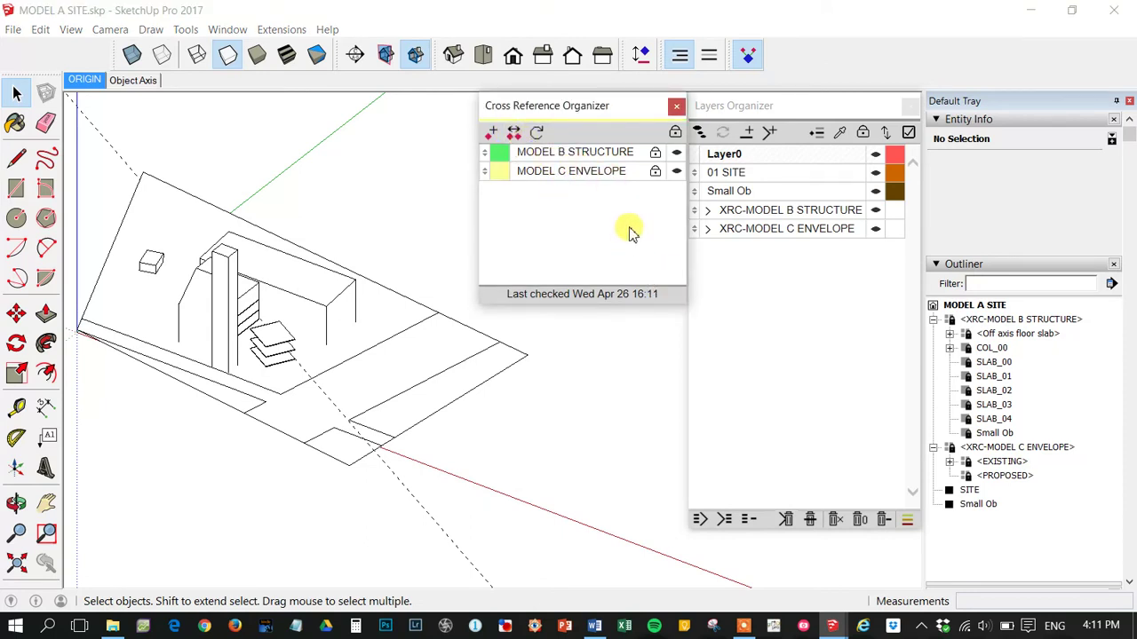
click(502, 180)
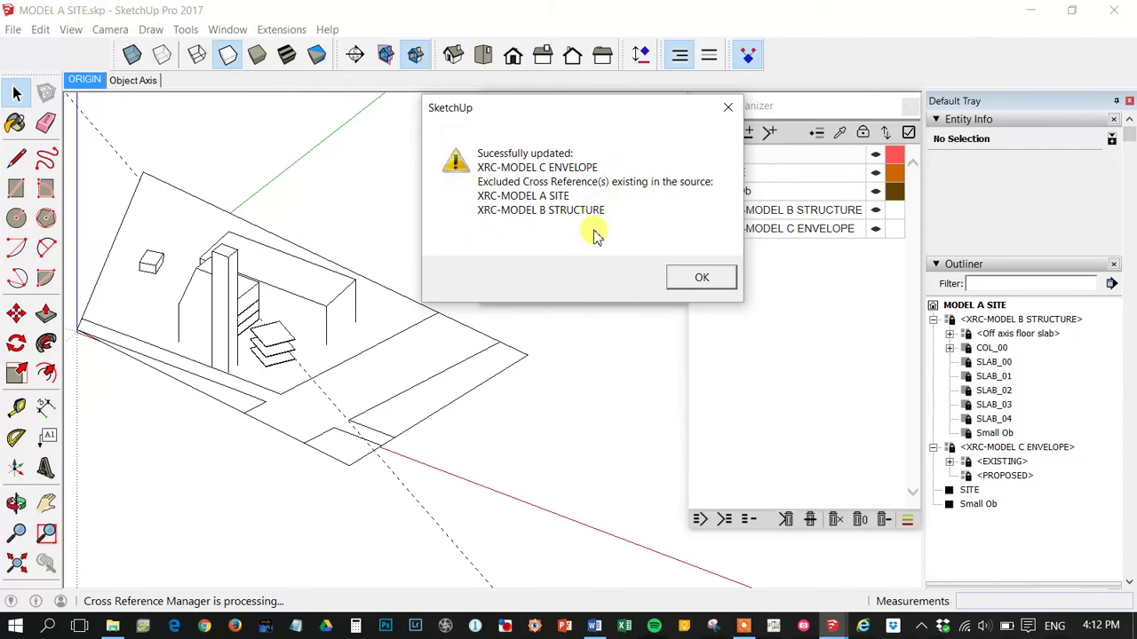
click(716, 279)
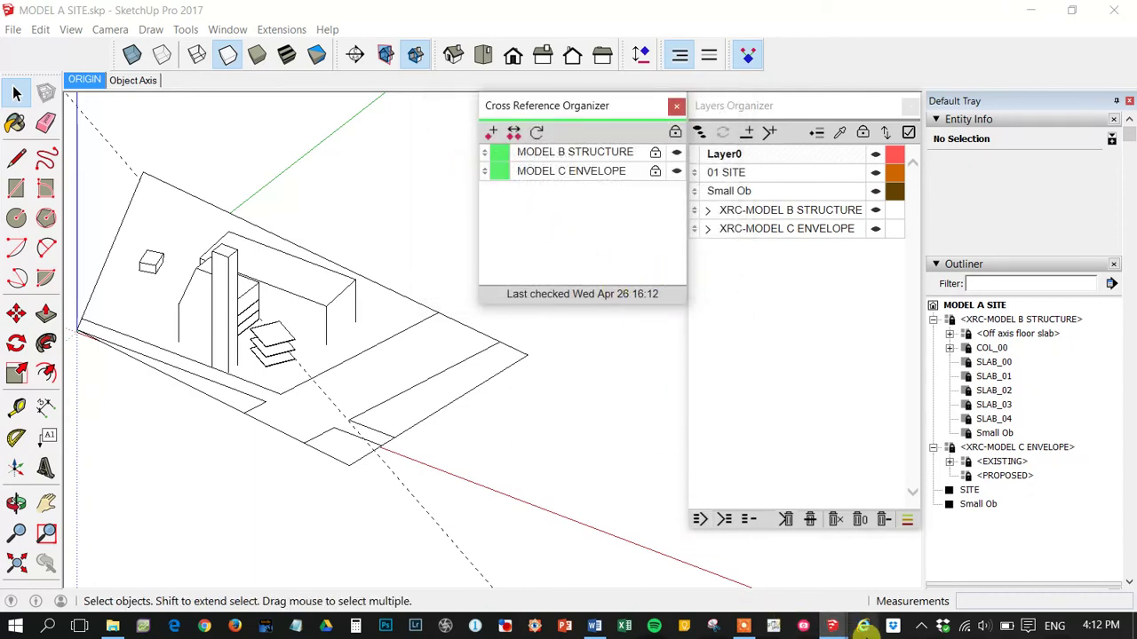
Step: Switch to the MODEL B STRUCTURE model, save it and close its window
click(833, 627)
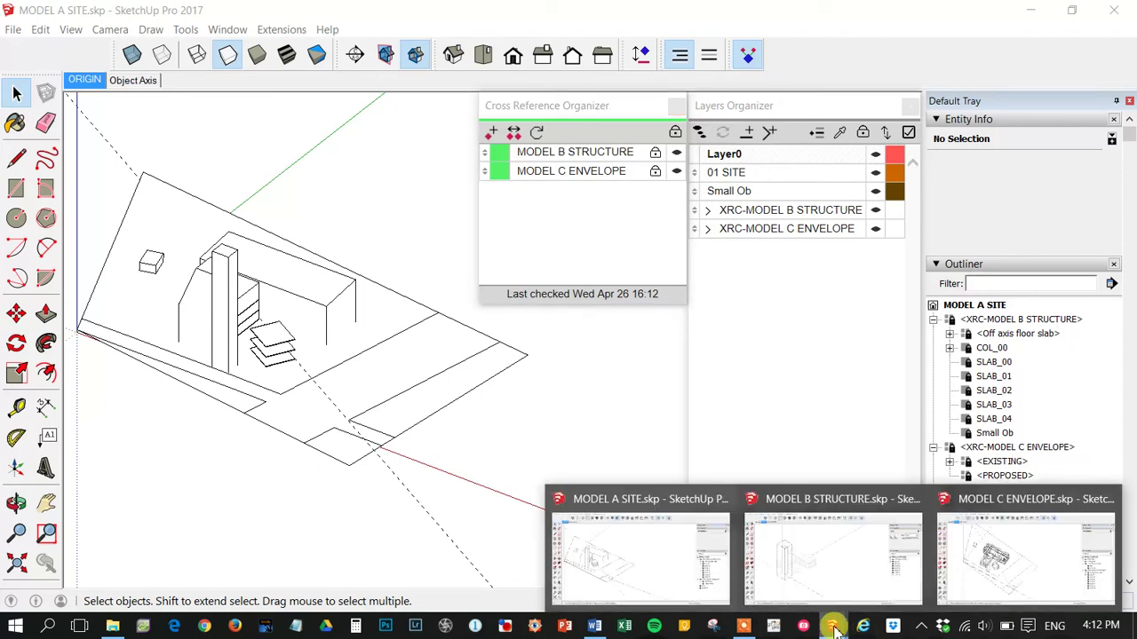
click(837, 582)
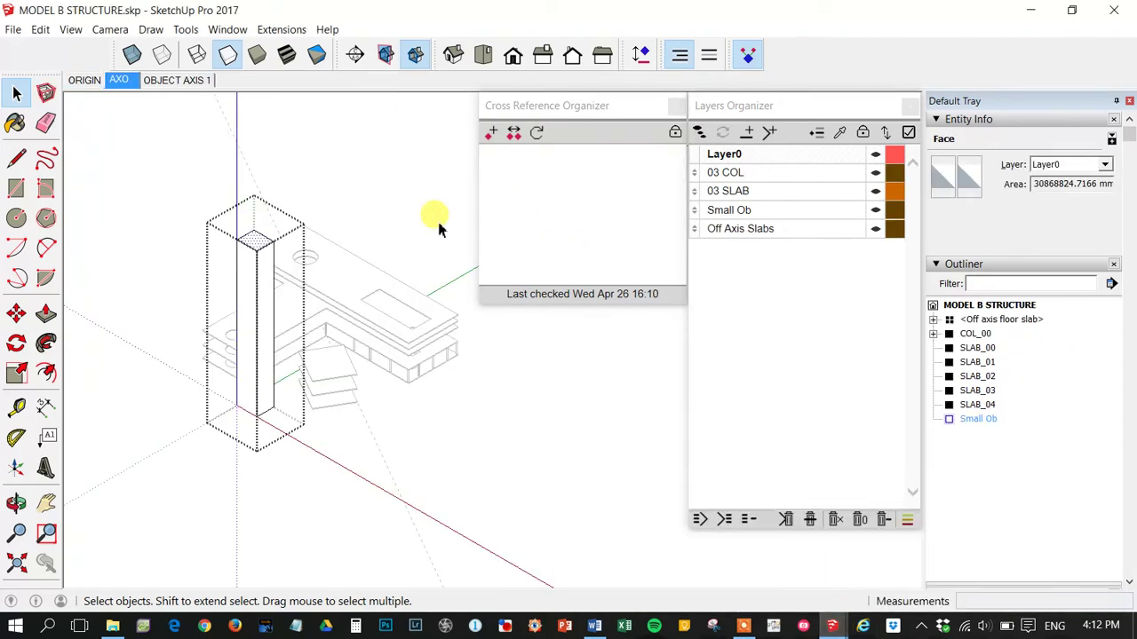
click(14, 29)
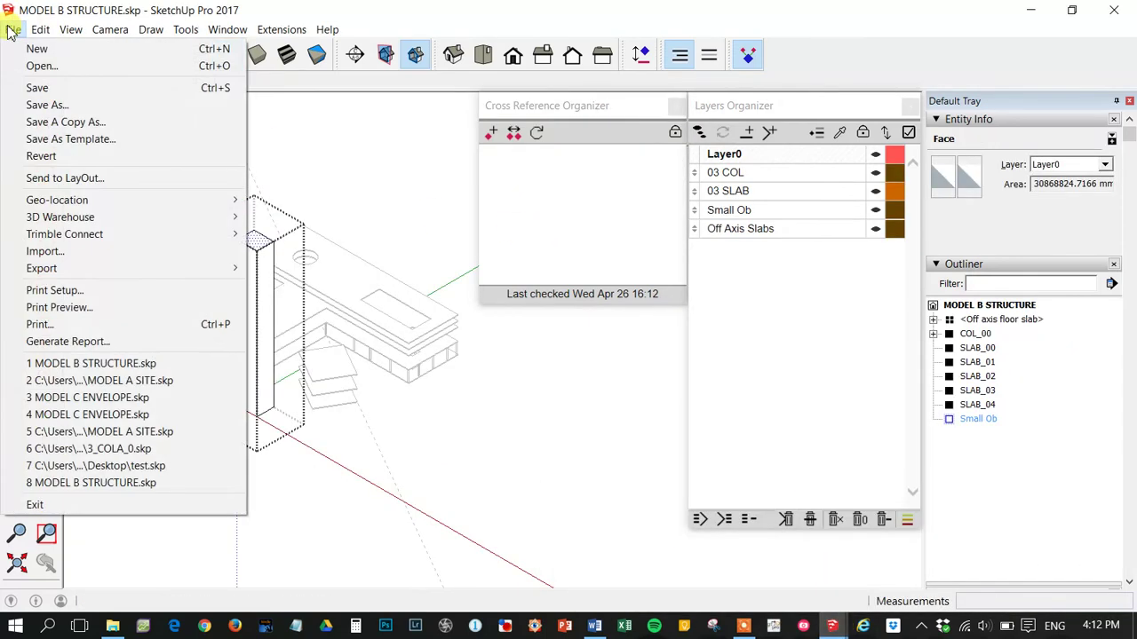
click(35, 89)
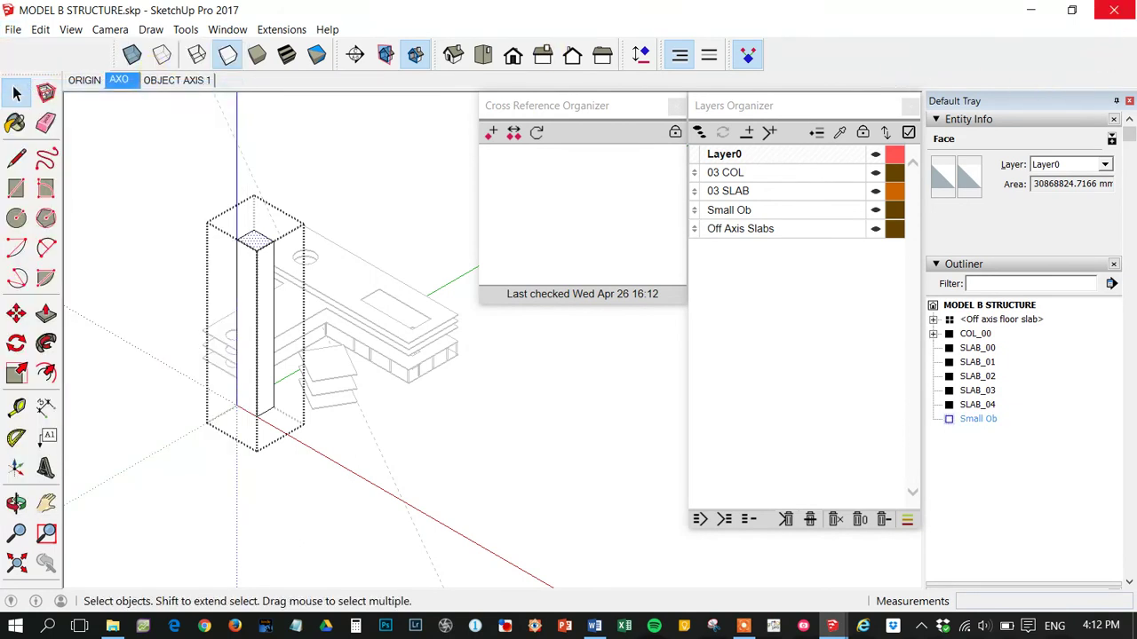
click(1114, 10)
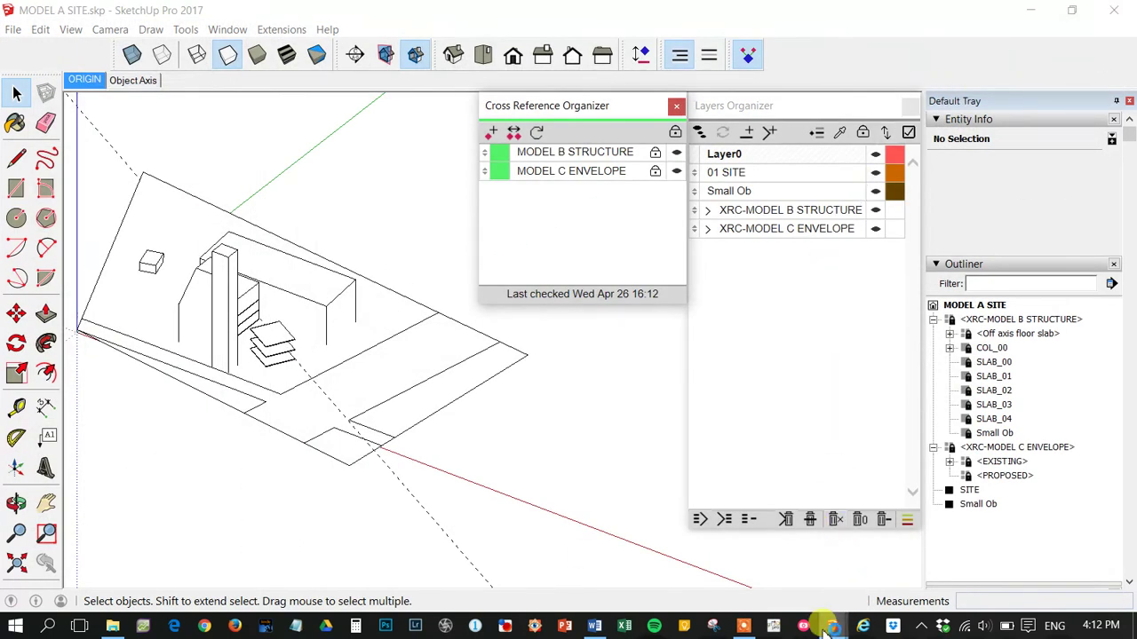
Step: In File Explorer, move MODEL B STRUCTURE.skp into the "move and move back" folder, and return to the MODEL A SITE model in SketchUp
click(113, 626)
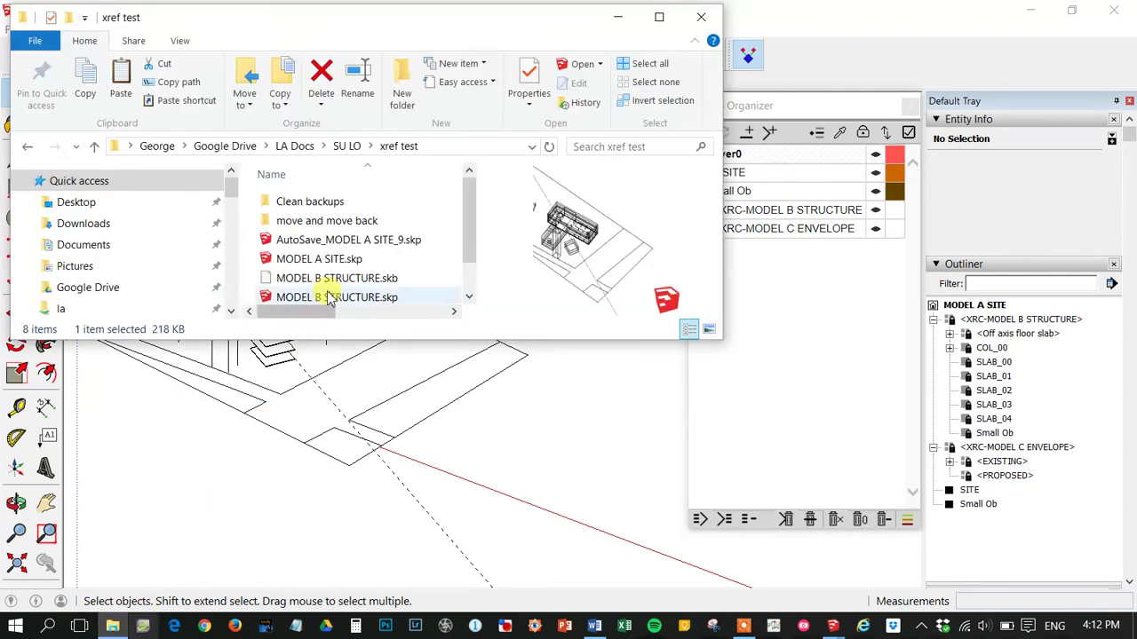
drag(360, 300, 329, 223)
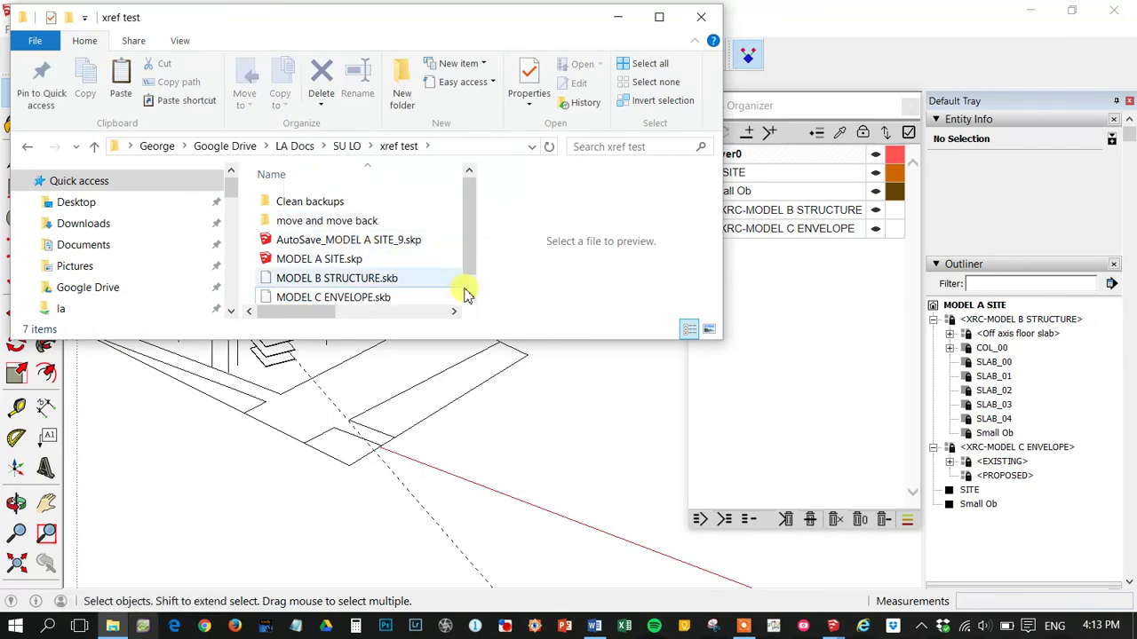
click(592, 449)
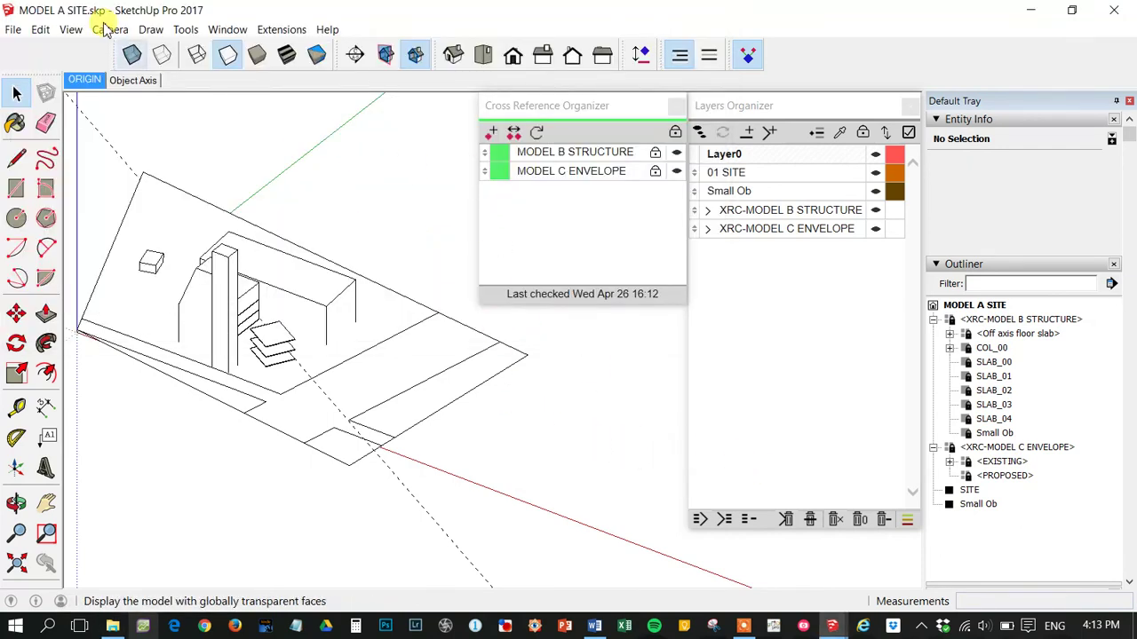
Step: Check the cross references and relink MODEL B STRUCTURE to its file in the "move and move back" folder
click(514, 135)
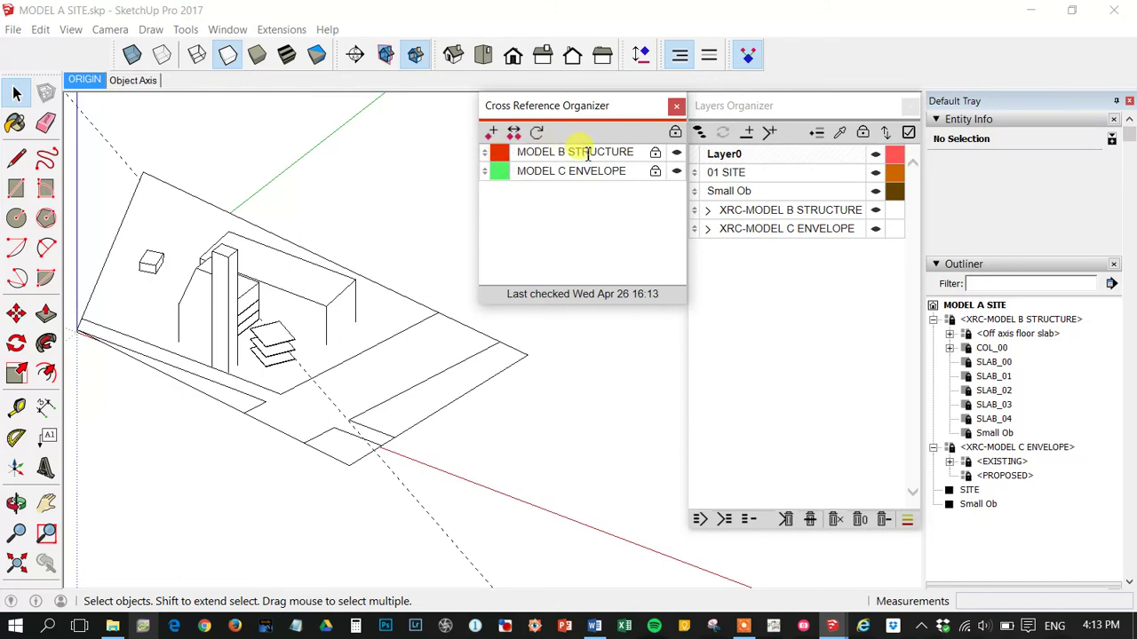
click(502, 160)
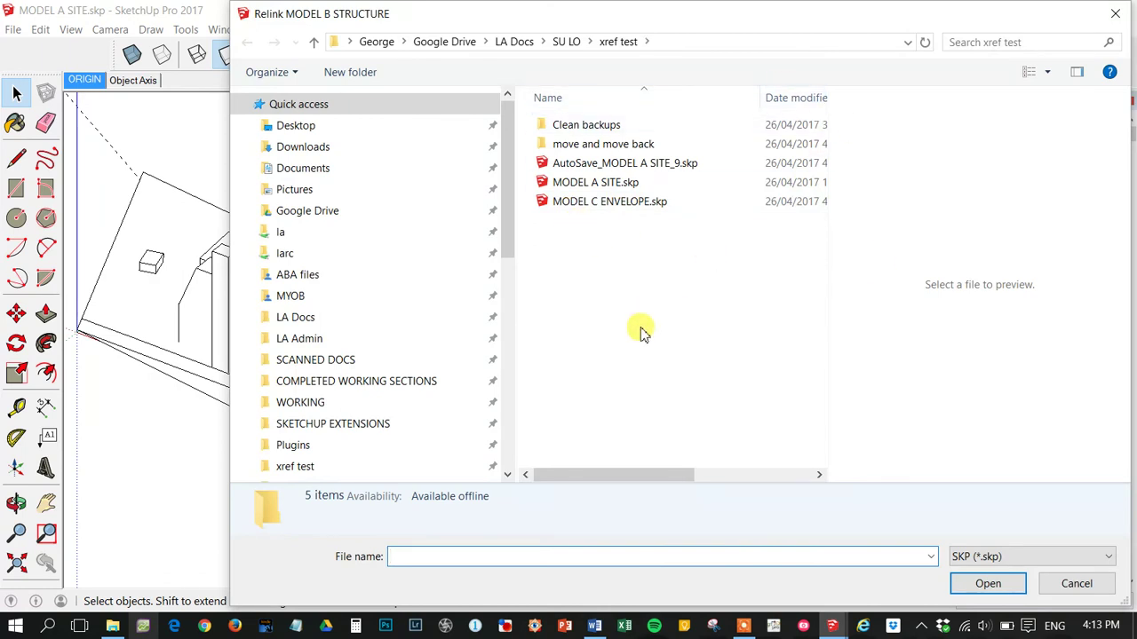
double_click(613, 144)
click(613, 128)
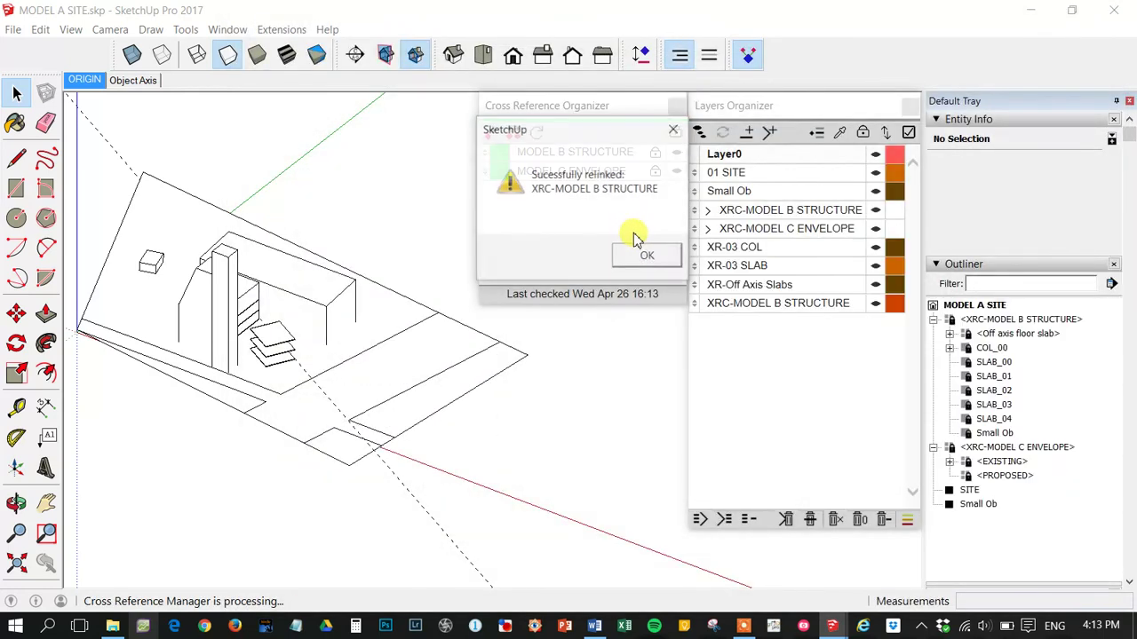
click(646, 257)
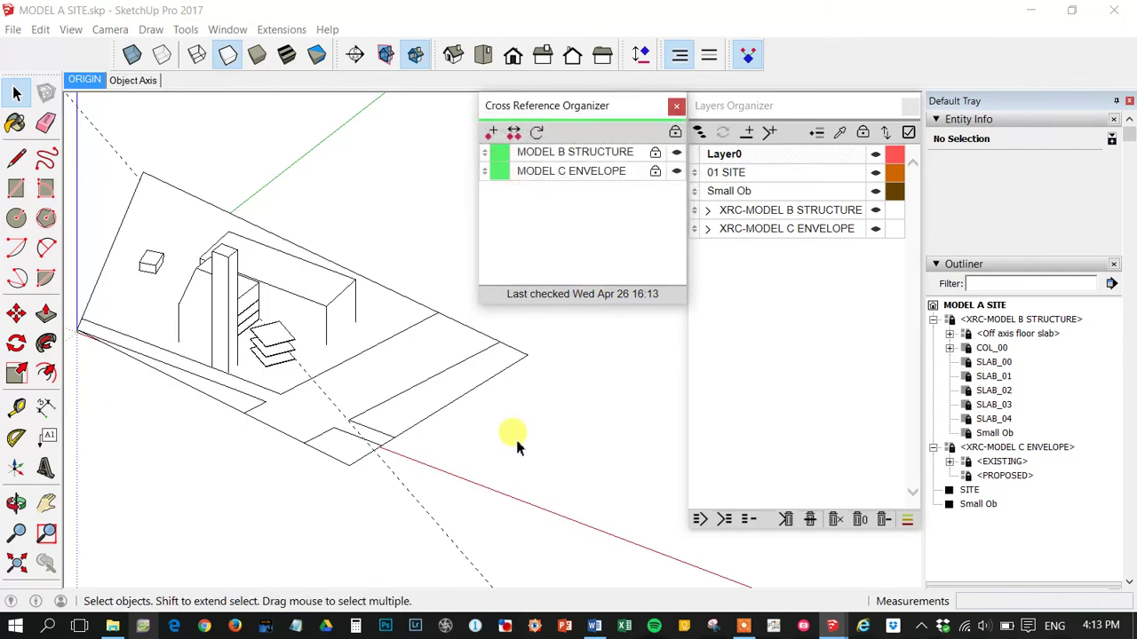
Step: Unlock the MODEL B STRUCTURE and MODEL C ENVELOPE cross references together
click(621, 155)
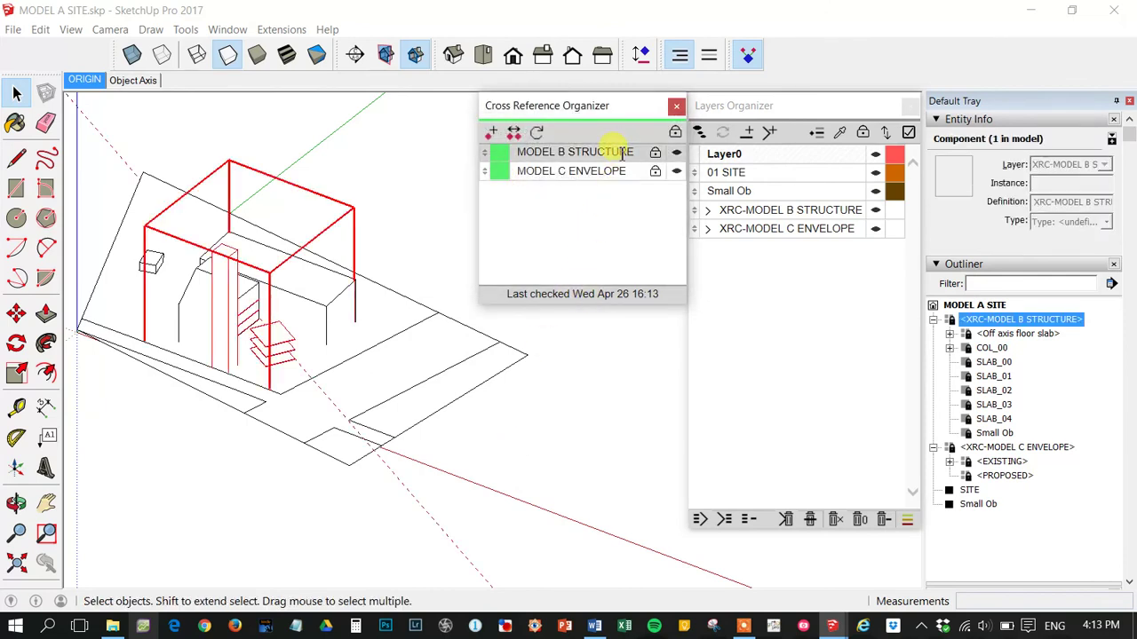
ctrl+click(611, 172)
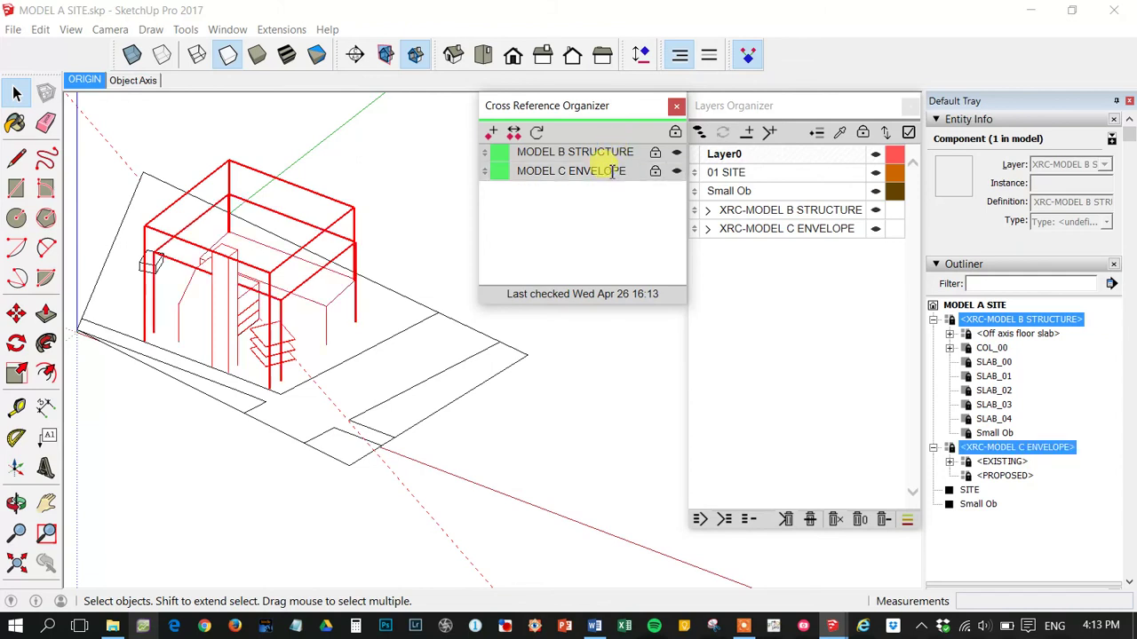
click(675, 131)
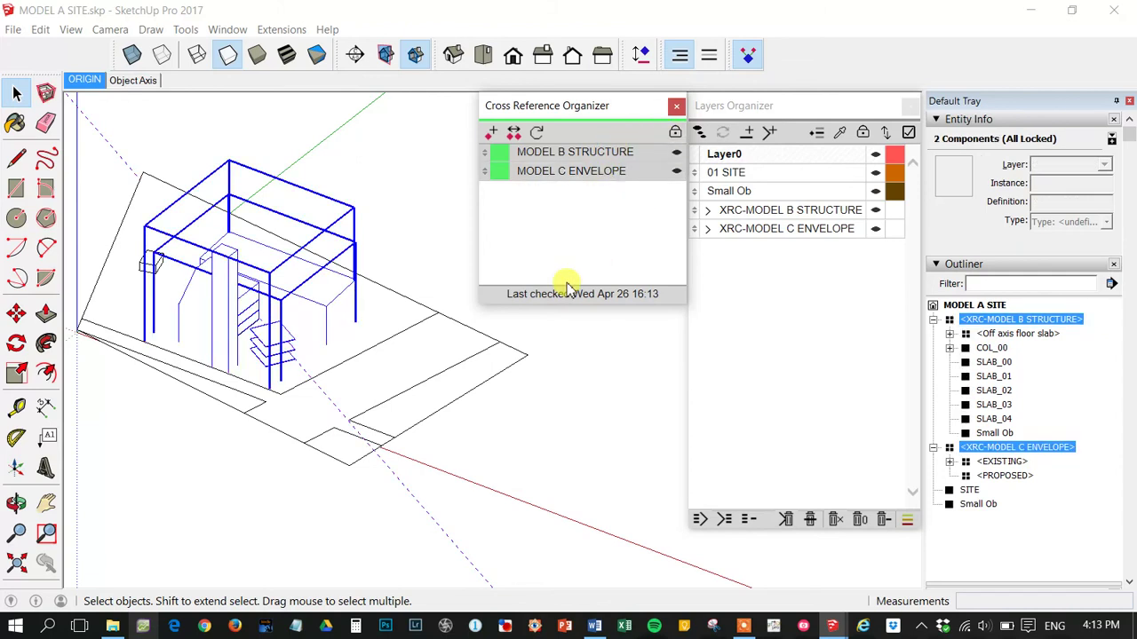
click(589, 246)
Step: Delete the MODEL B STRUCTURE cross reference from the site model
click(615, 152)
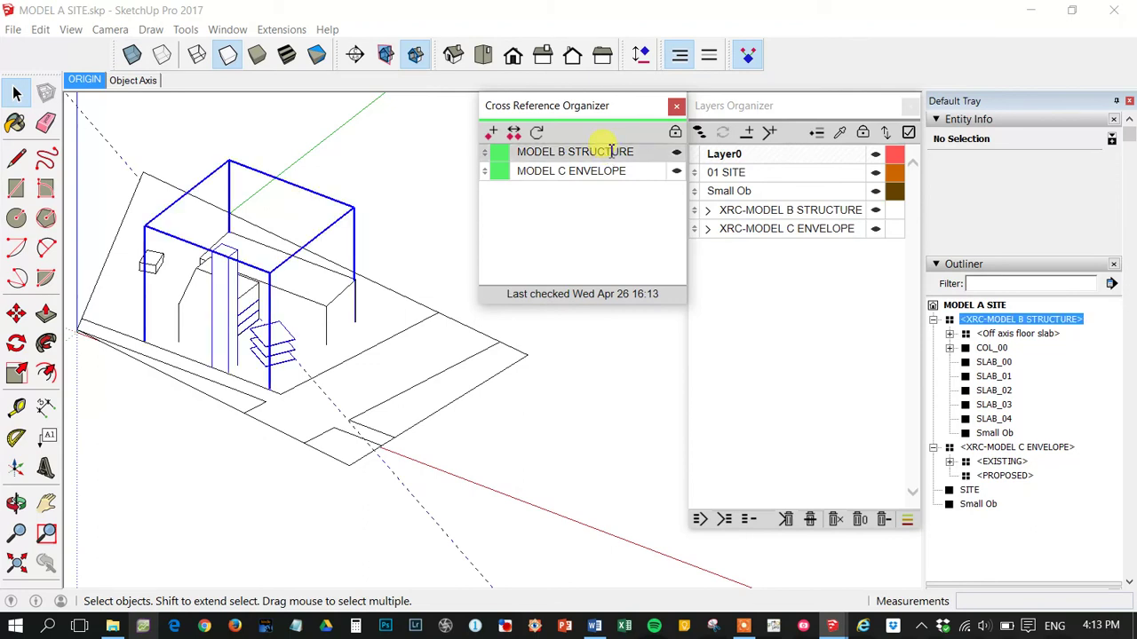
right_click(611, 152)
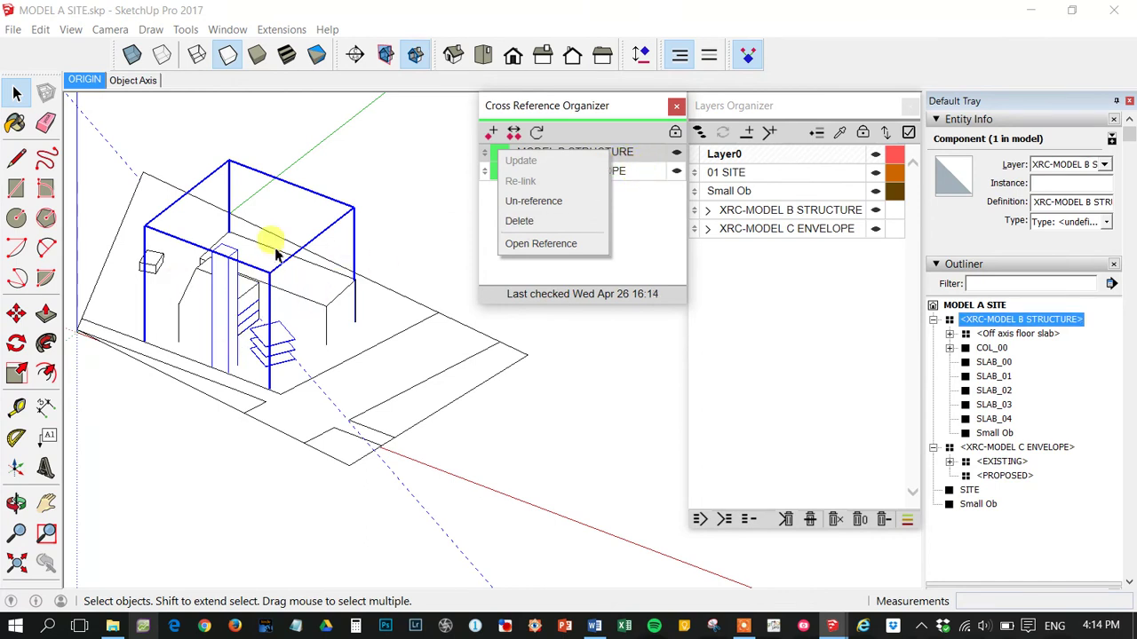
click(521, 221)
click(653, 256)
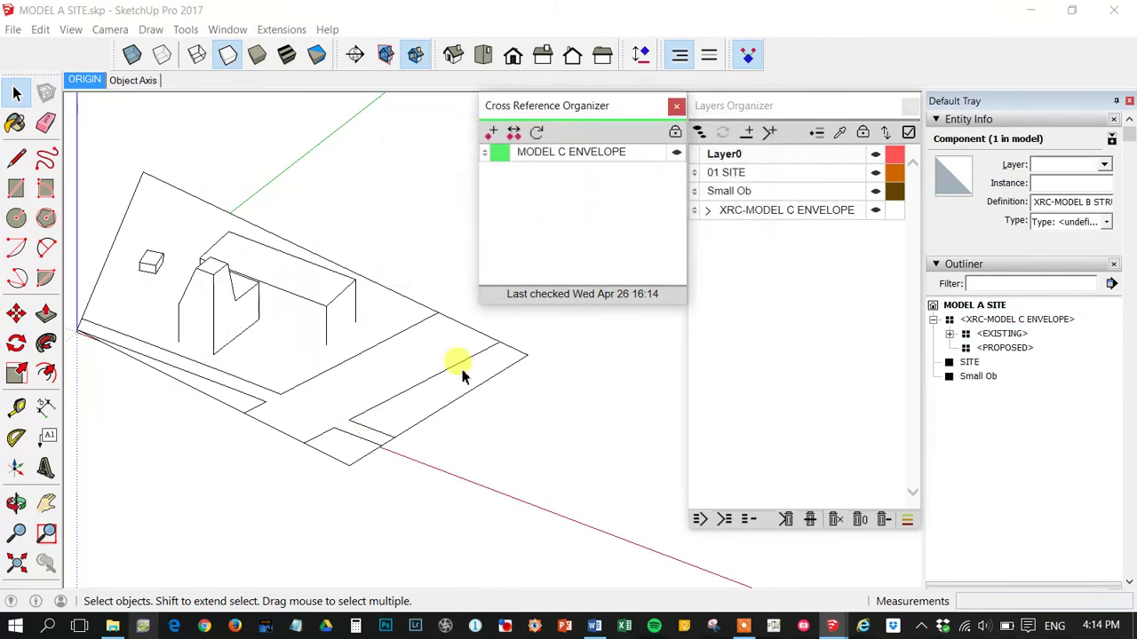